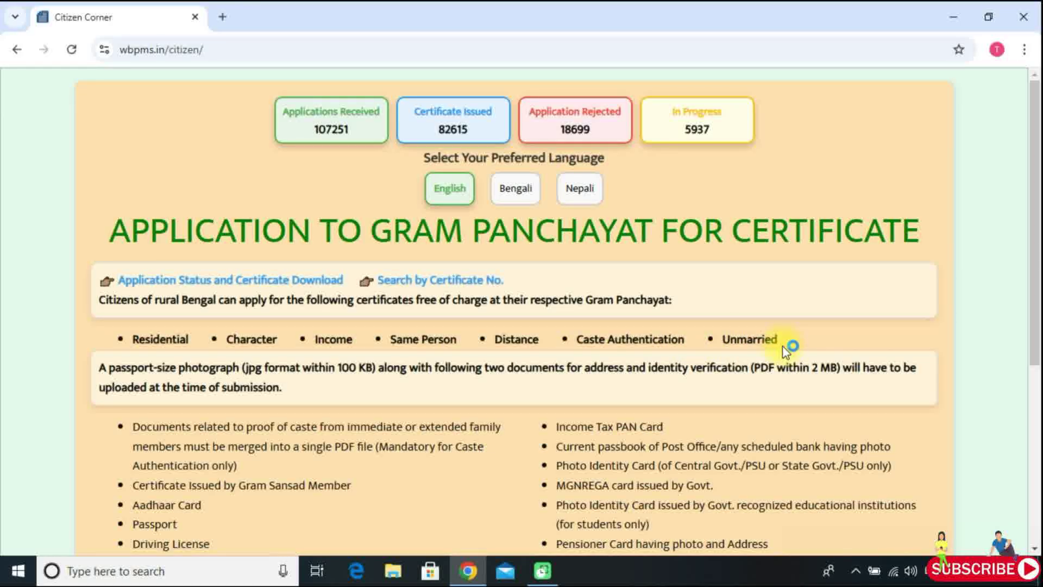
{"action": "scroll", "coordinate": [429, 326], "scroll_direction": "down", "scroll_amount": 1}
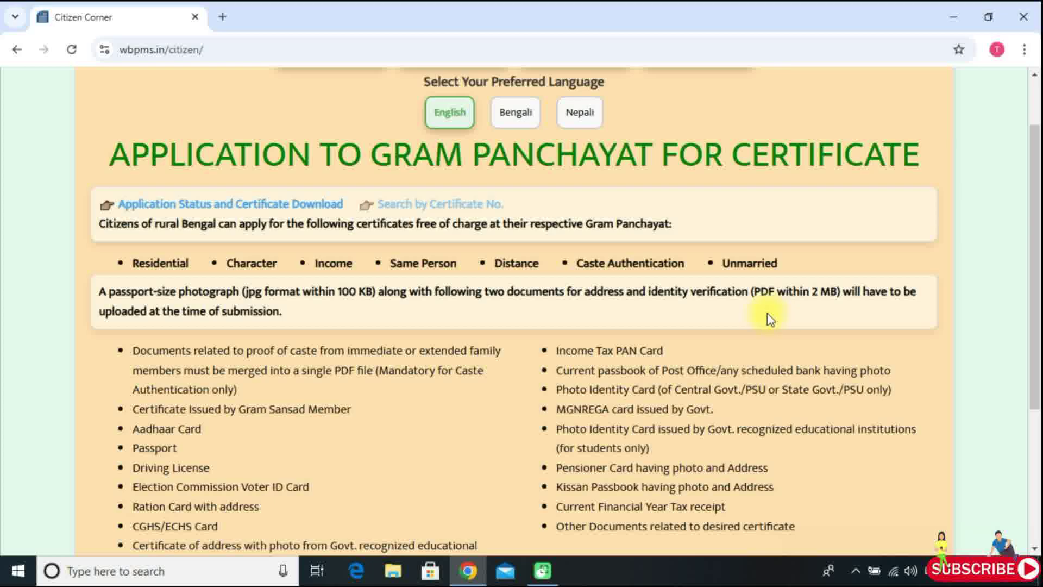
{"action": "scroll", "coordinate": [518, 302], "scroll_direction": "down", "scroll_amount": 3}
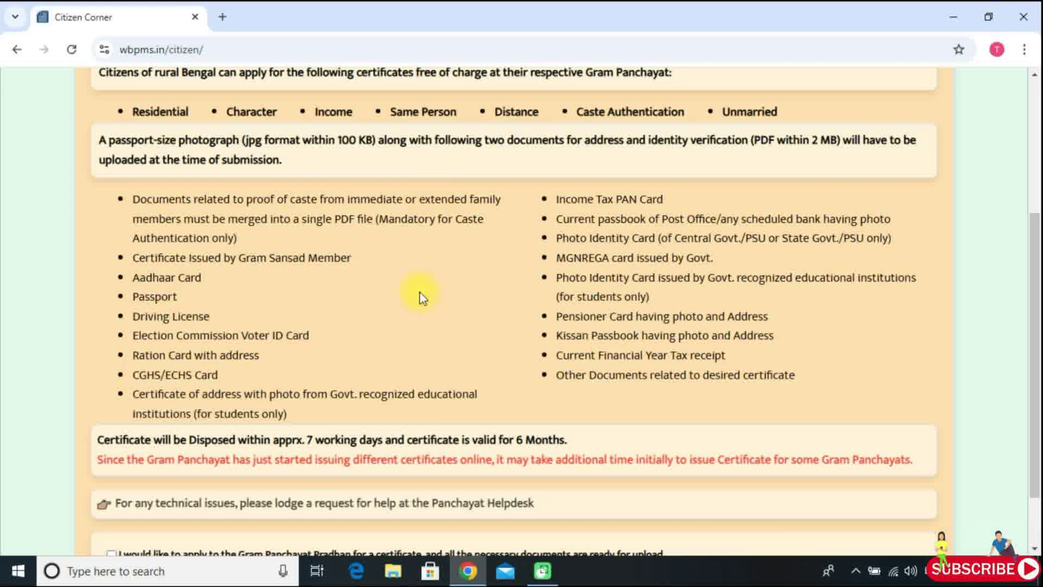
{"action": "scroll", "coordinate": [402, 297], "scroll_direction": "down", "scroll_amount": 2}
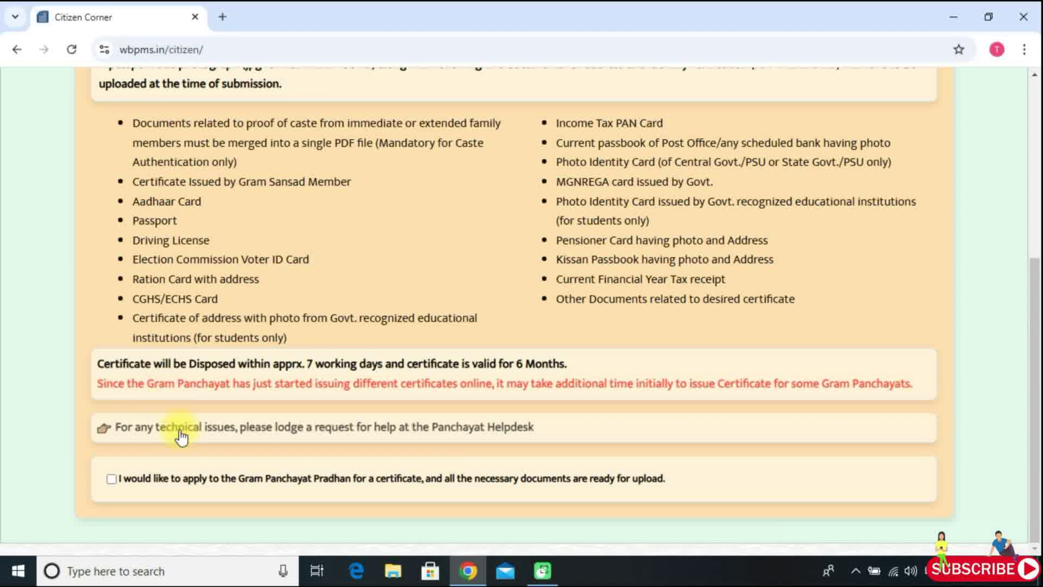
Step: Declare the documents are ready, proceed, and request an OTP for the applicant's mobile number
{"action": "left_click", "coordinate": [111, 479]}
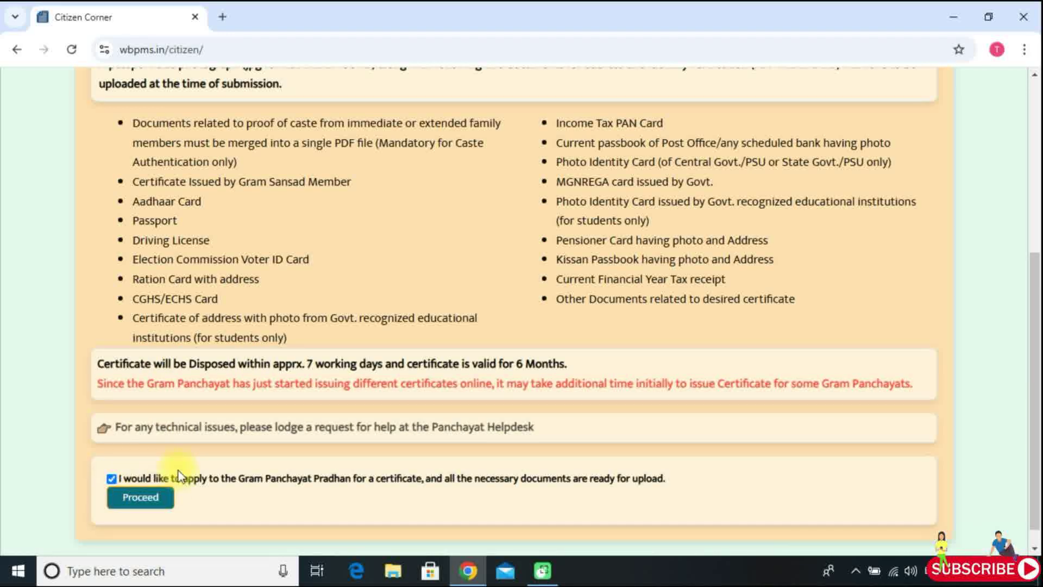
{"action": "left_click", "coordinate": [136, 497]}
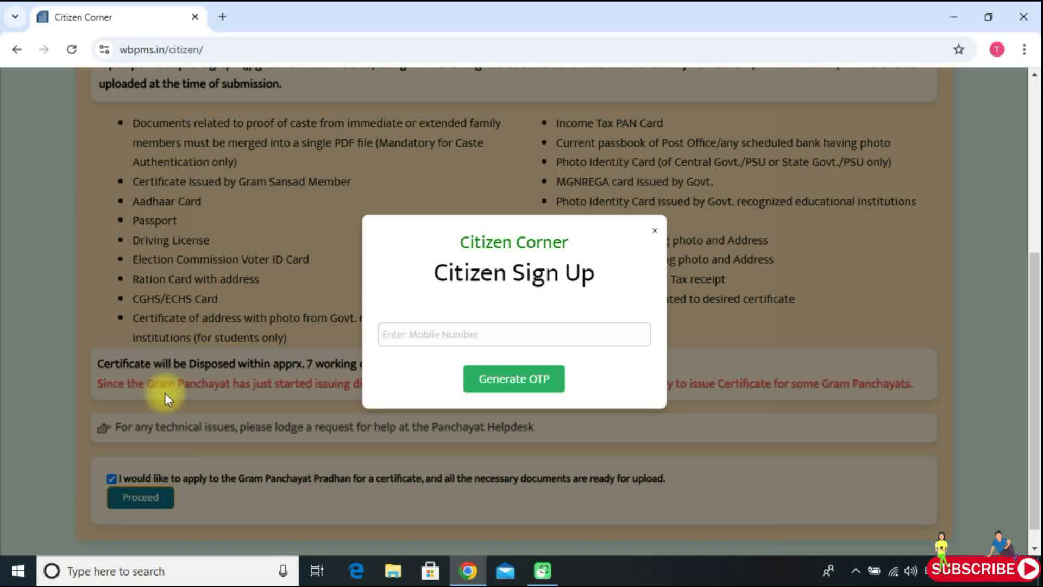
{"action": "left_click", "coordinate": [431, 337]}
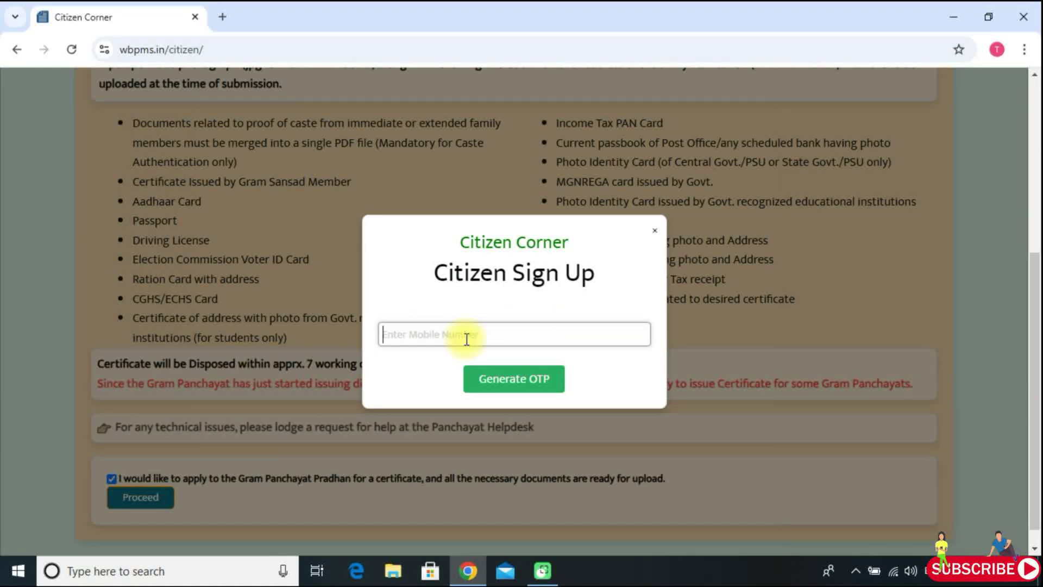
{"action": "type", "text": "62XXXXXXXX"}
{"action": "left_click", "coordinate": [538, 378]}
Step: Enter the received OTP and verify it to reach the certificate application form
{"action": "left_click", "coordinate": [450, 336]}
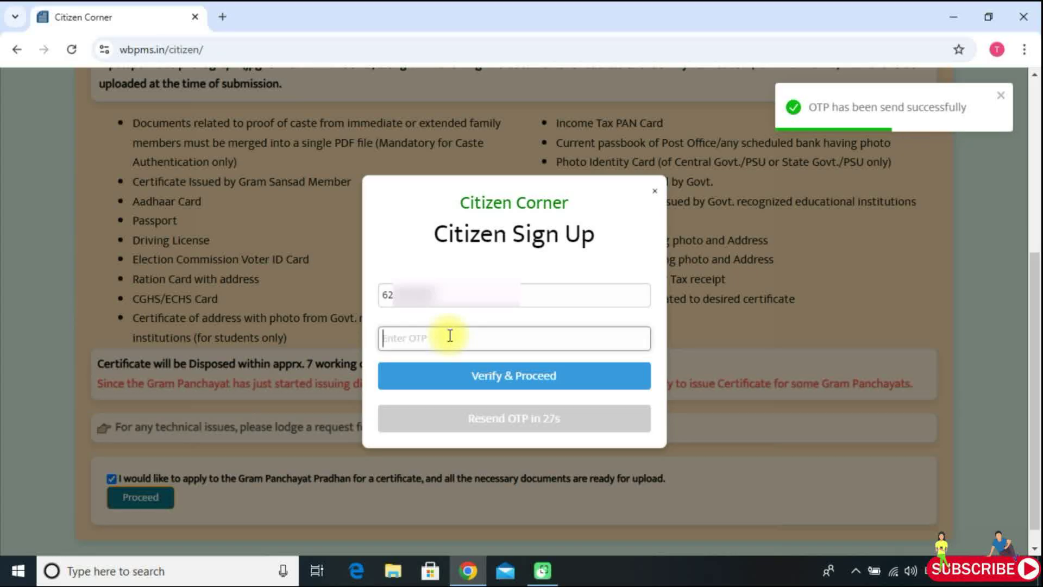
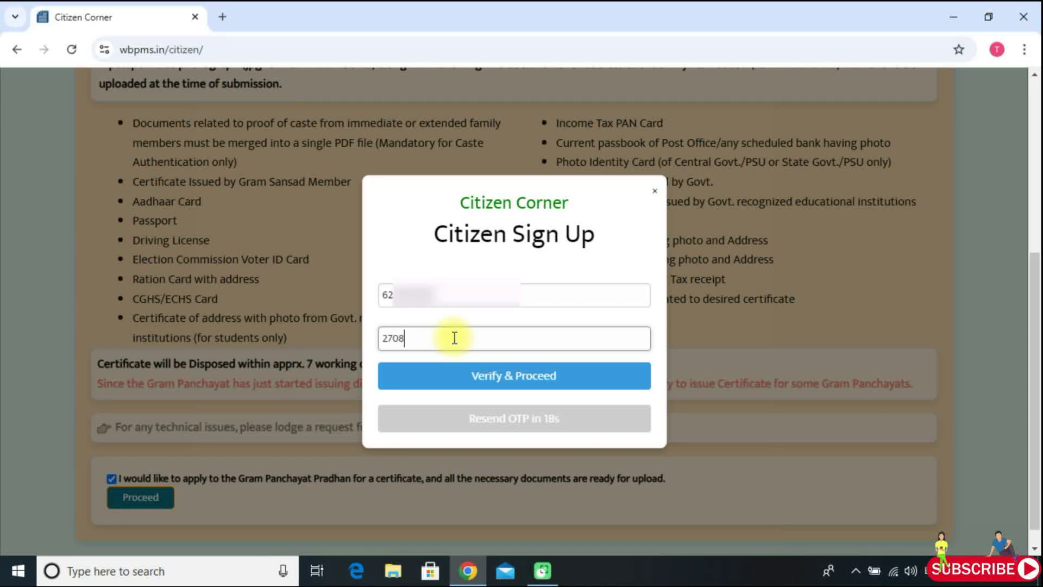
{"action": "left_click", "coordinate": [490, 377]}
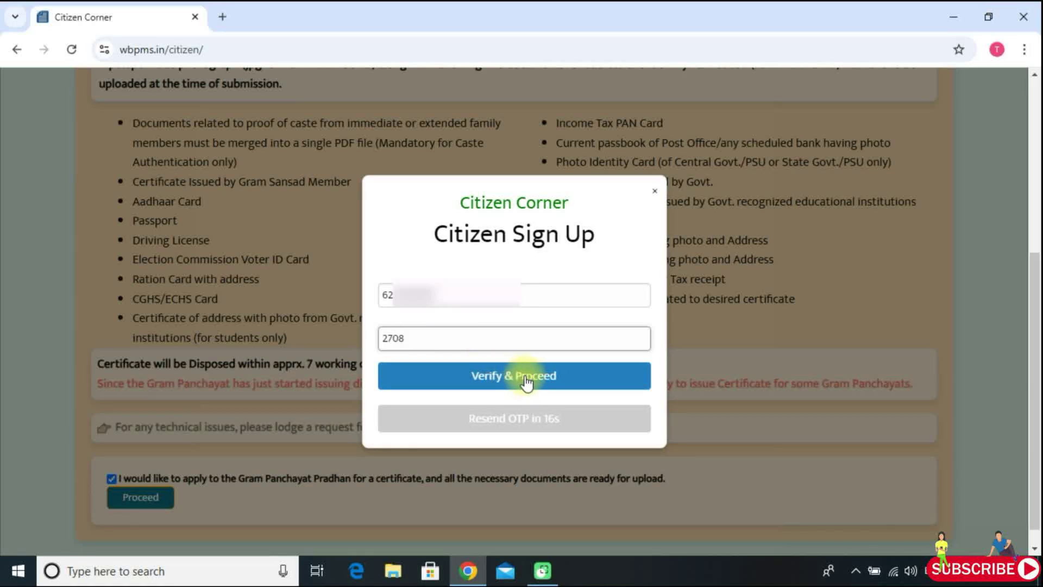
{"action": "scroll", "coordinate": [493, 318], "scroll_direction": "up", "scroll_amount": 4}
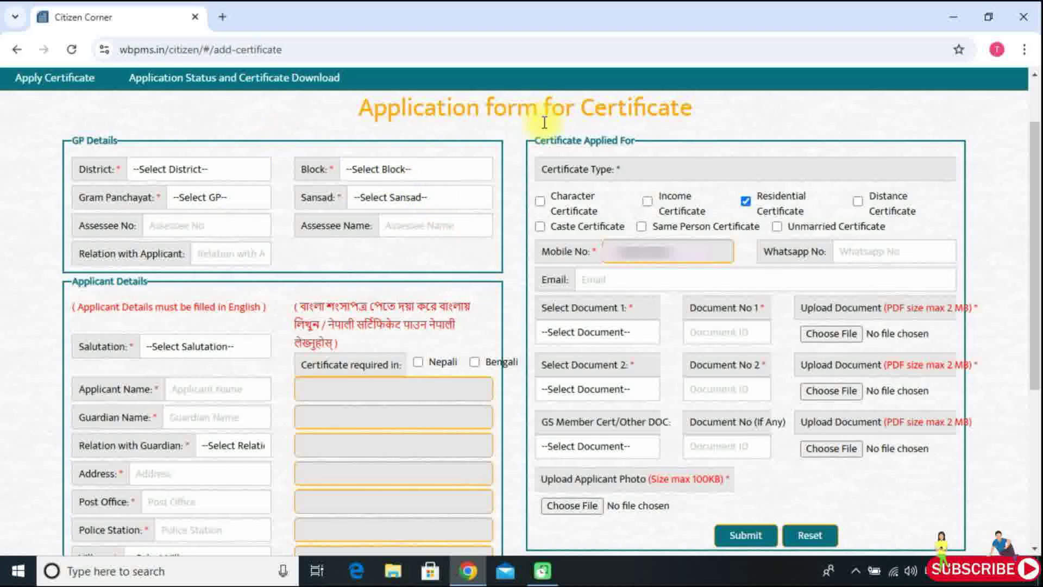
Step: Pick District HOWRAH, Block AMTA-II, Gram Panchayat BHATORA and Sansad BHATORA II from the dropdowns
{"action": "left_click", "coordinate": [169, 169]}
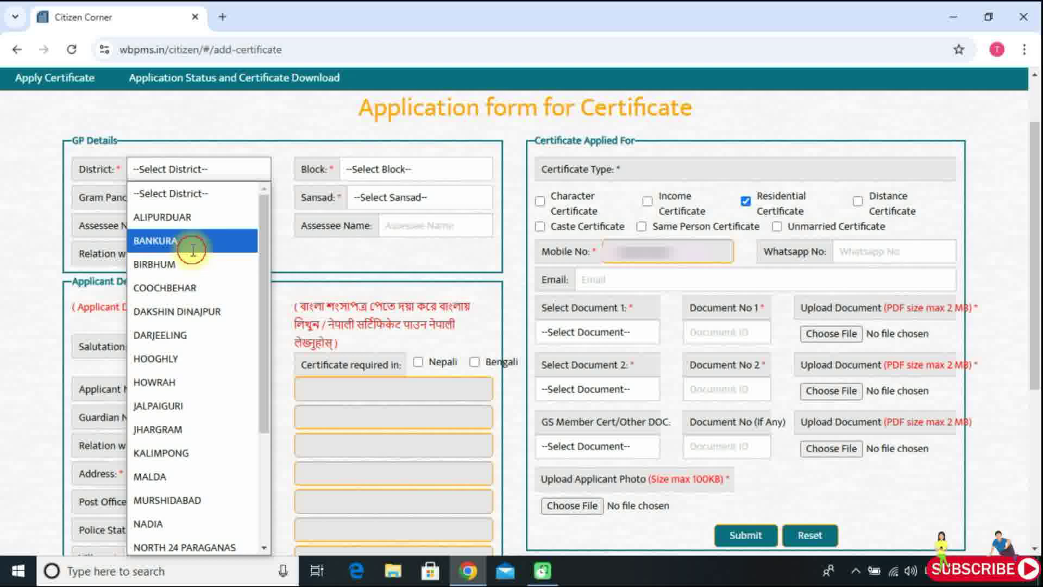
{"action": "left_click", "coordinate": [179, 240]}
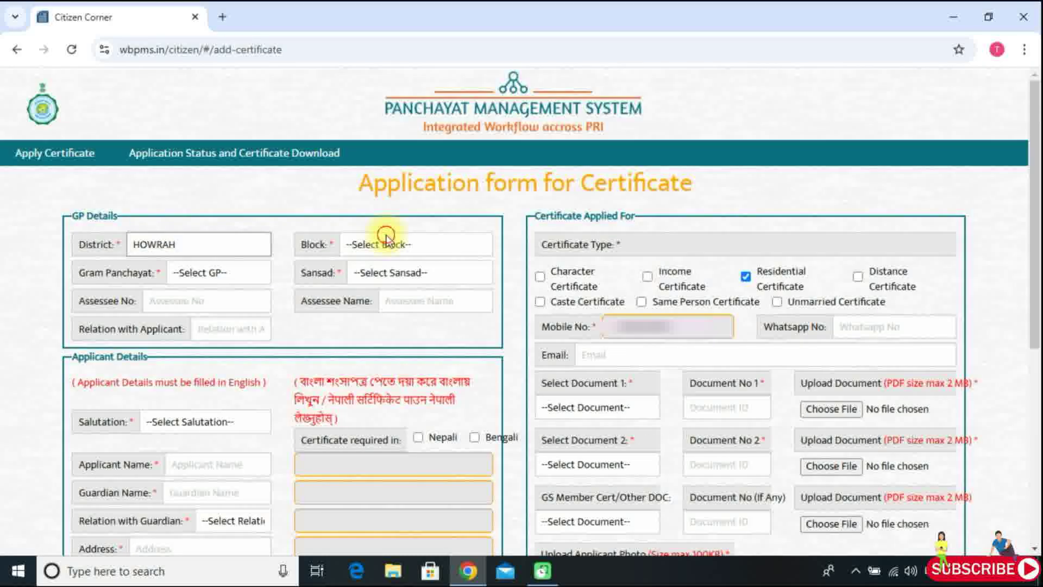
{"action": "left_click", "coordinate": [384, 243]}
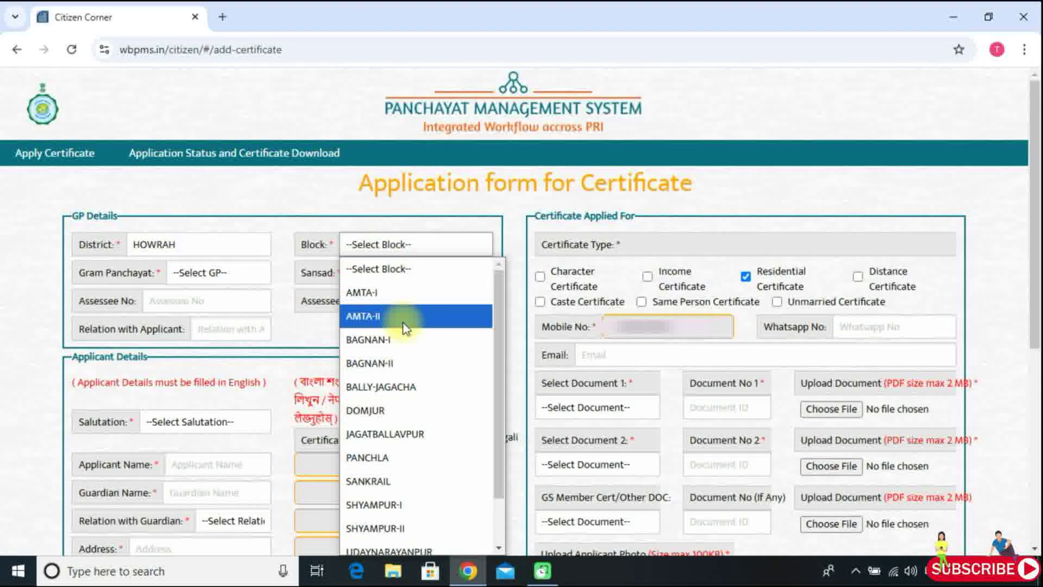
{"action": "left_click", "coordinate": [403, 321]}
{"action": "left_click", "coordinate": [242, 273]}
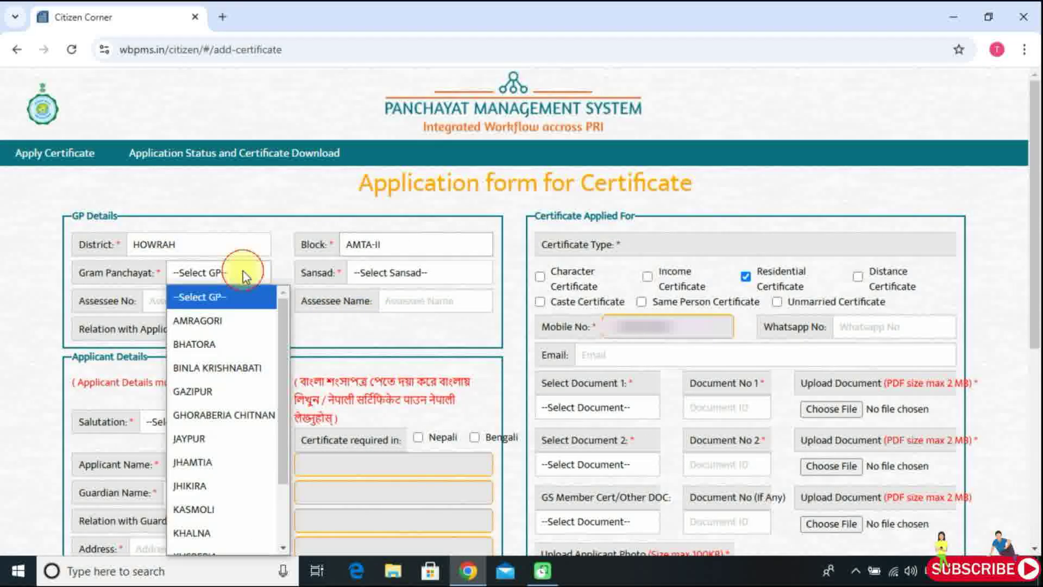
{"action": "left_click", "coordinate": [229, 348]}
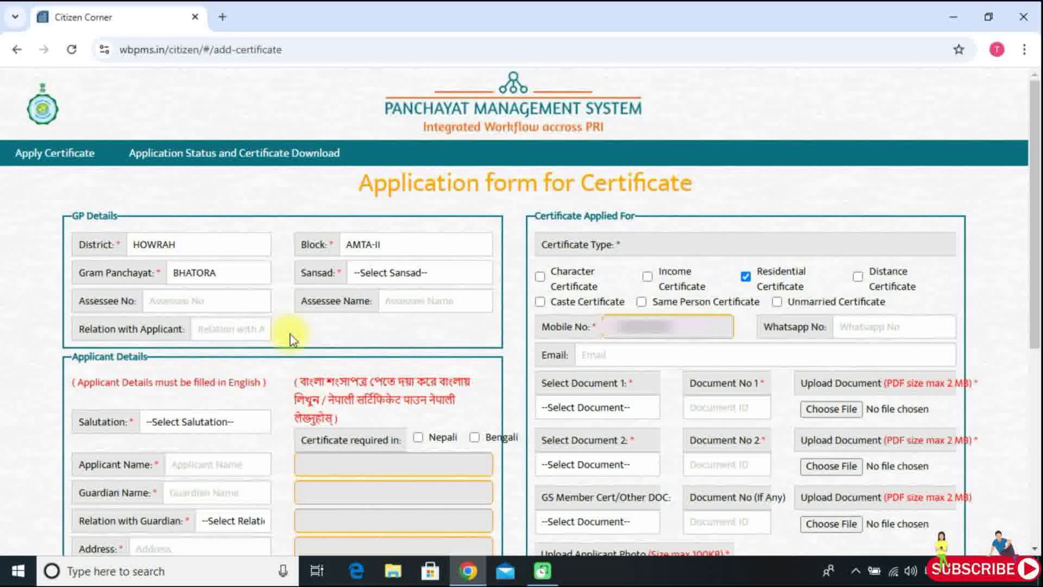
{"action": "left_click", "coordinate": [421, 271]}
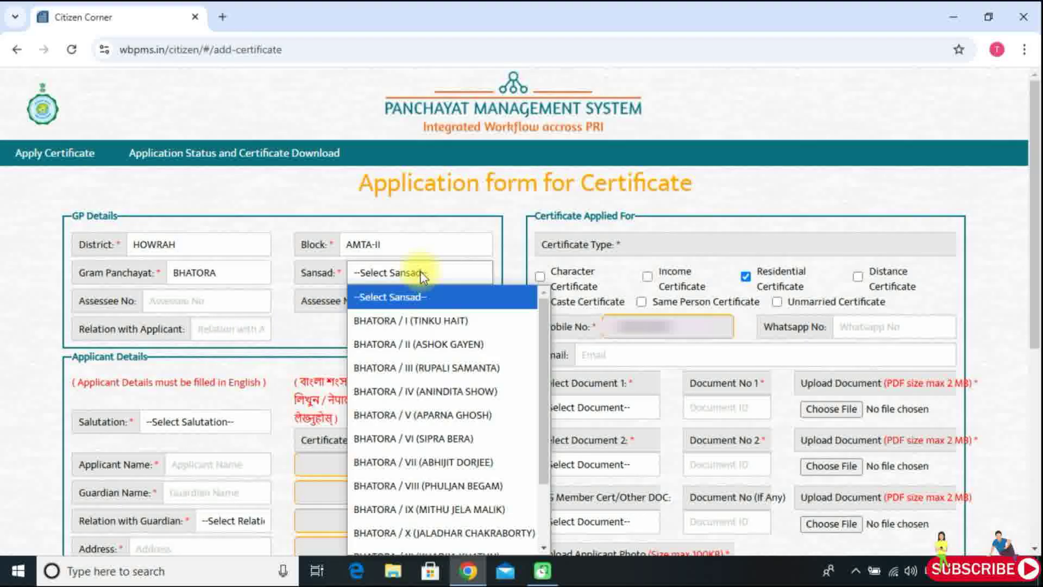
{"action": "left_click", "coordinate": [378, 344]}
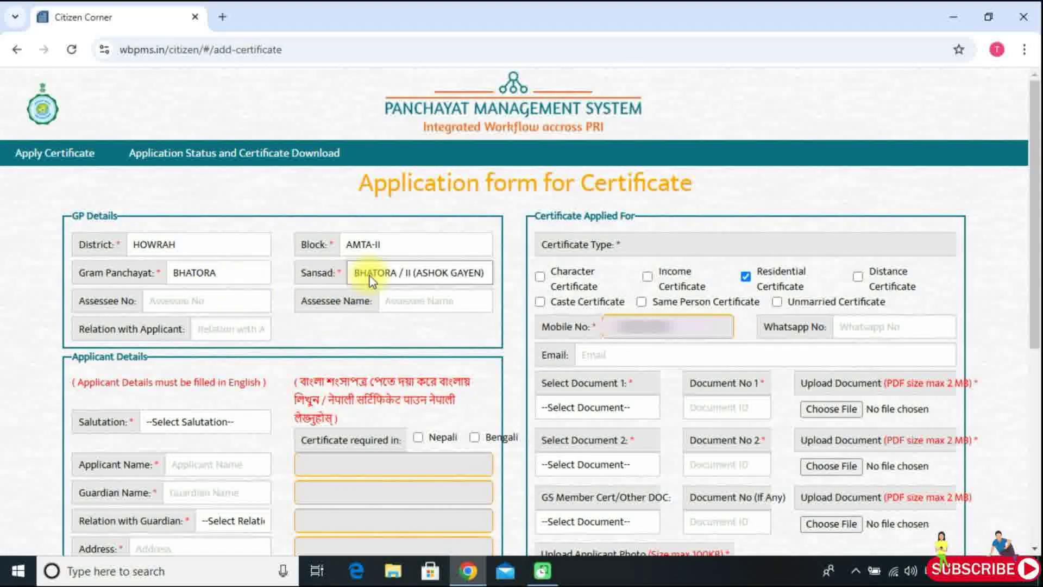
{"action": "scroll", "coordinate": [326, 288], "scroll_direction": "down", "scroll_amount": 3}
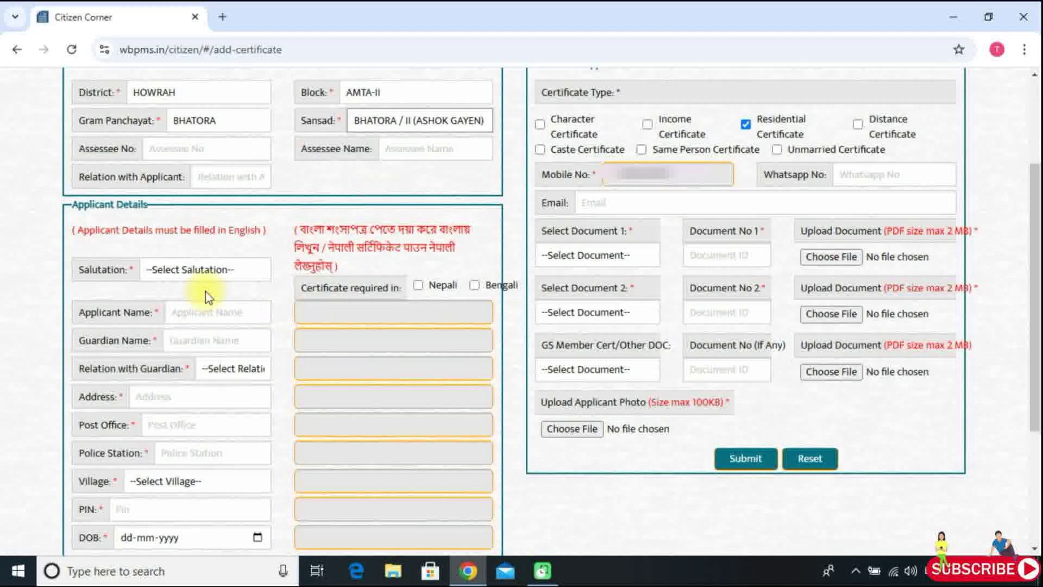
Step: Set the applicant's salutation to Mrs. and the guardian relation to Father
{"action": "left_click", "coordinate": [179, 276]}
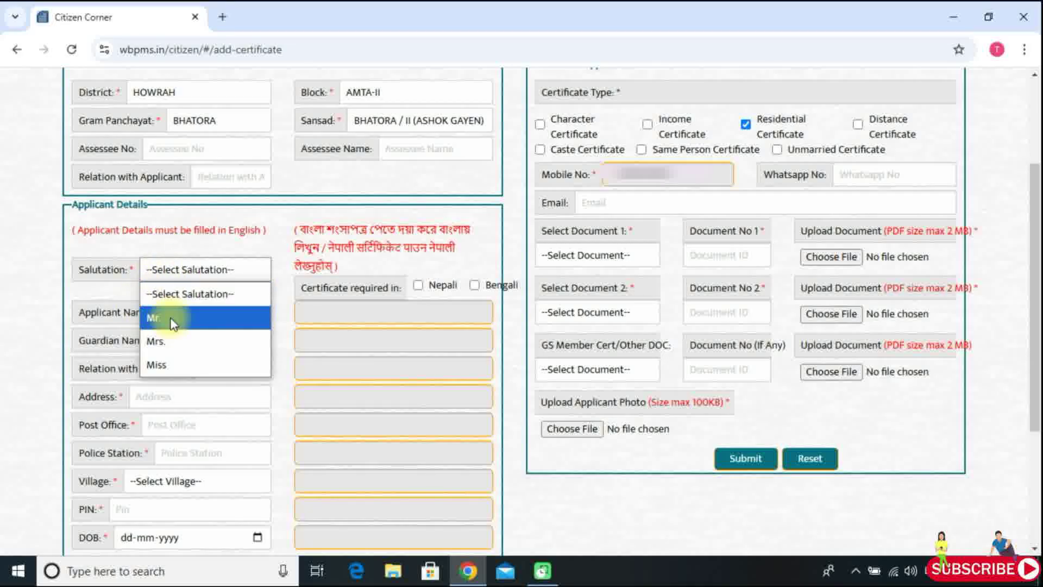
{"action": "left_click", "coordinate": [177, 339]}
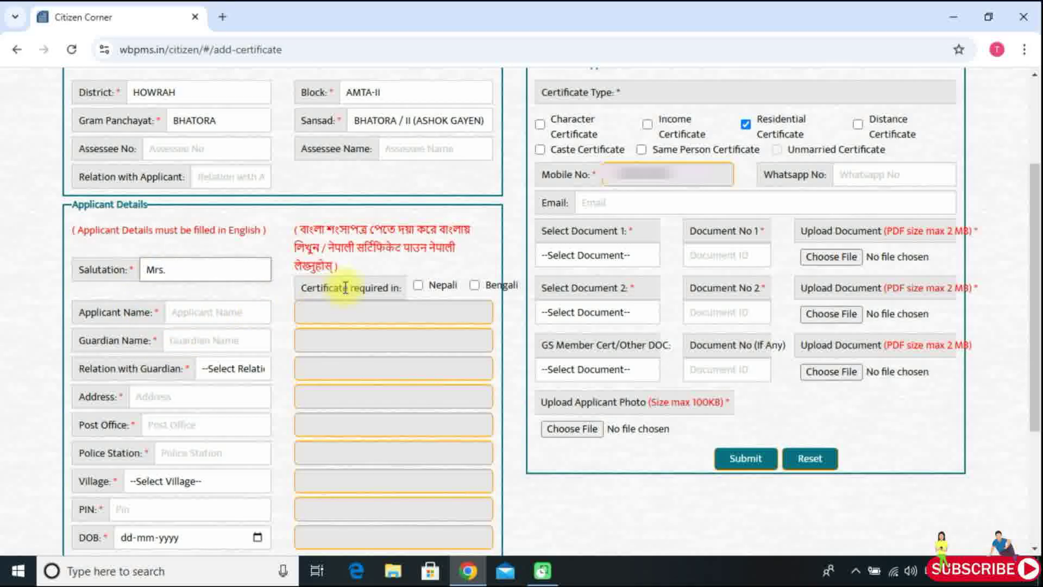
{"action": "left_click", "coordinate": [213, 312]}
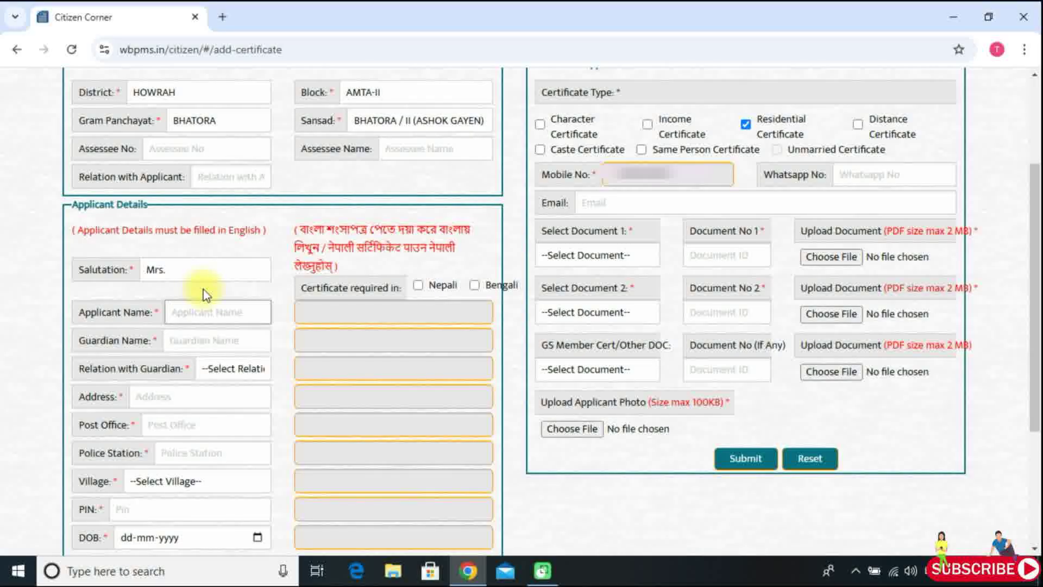
{"action": "left_click", "coordinate": [196, 341]}
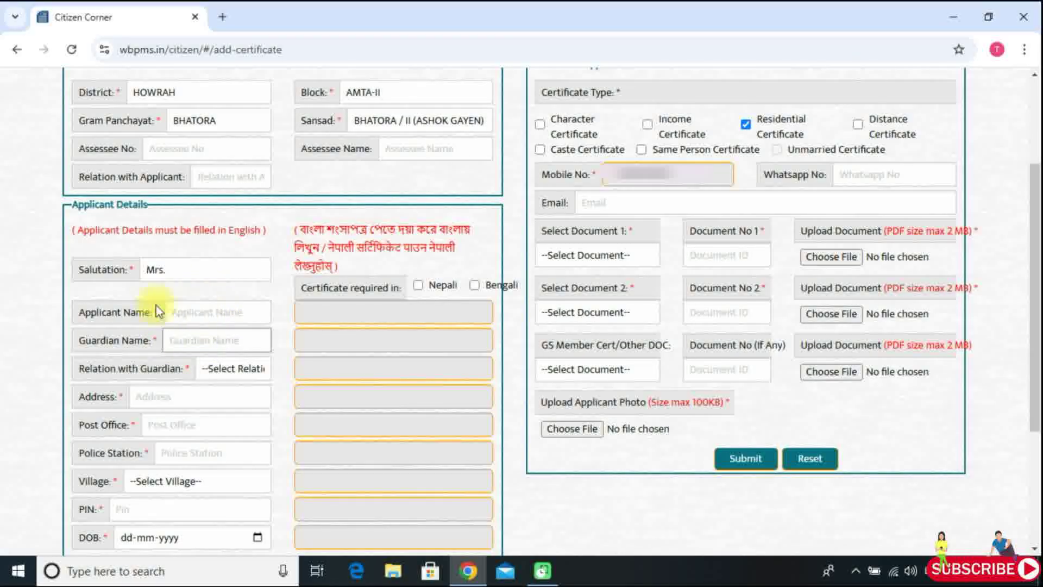
{"action": "left_click", "coordinate": [222, 374]}
{"action": "left_click", "coordinate": [220, 416]}
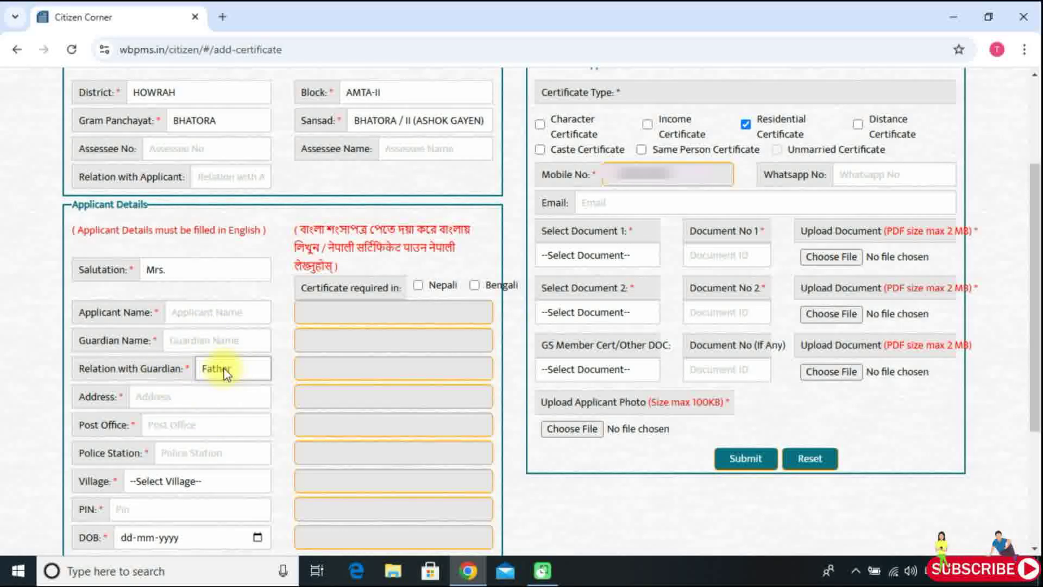
{"action": "left_click", "coordinate": [226, 374]}
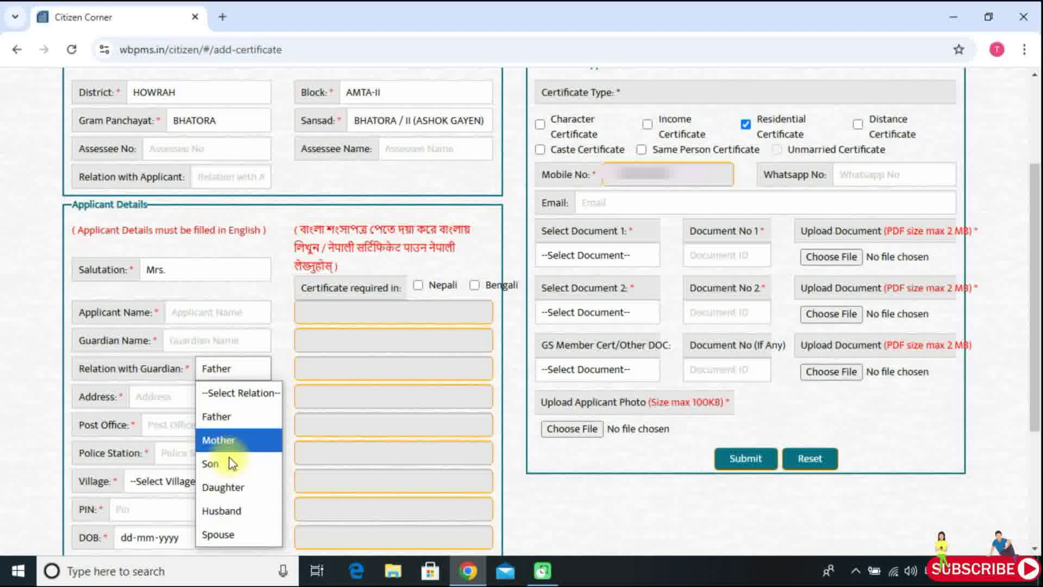
{"action": "left_click", "coordinate": [161, 396]}
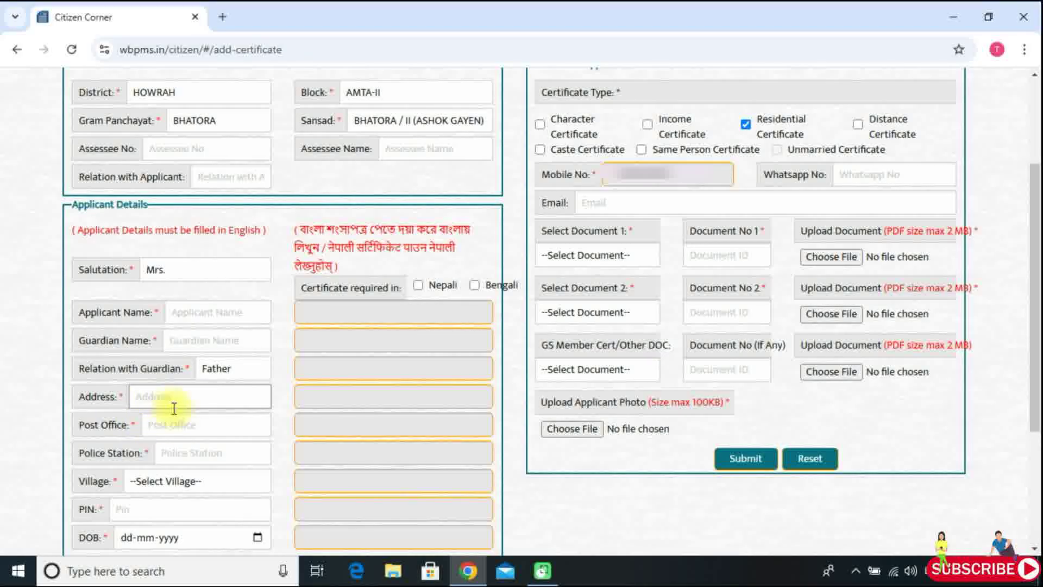
Step: Move through the post office, police station, village and PIN fields, leaving the village unpicked
{"action": "left_click", "coordinate": [200, 424]}
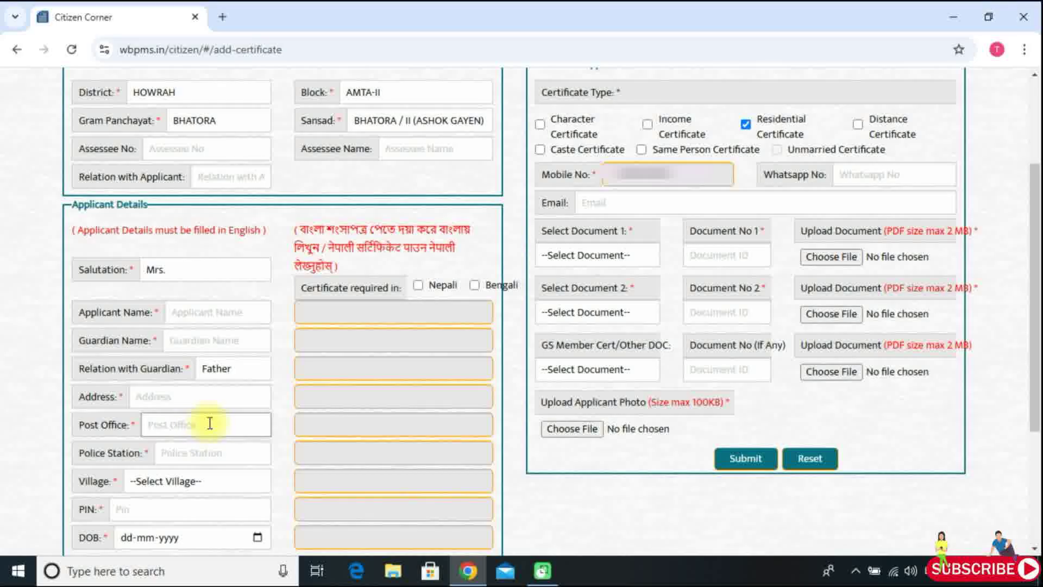
{"action": "left_click", "coordinate": [172, 450]}
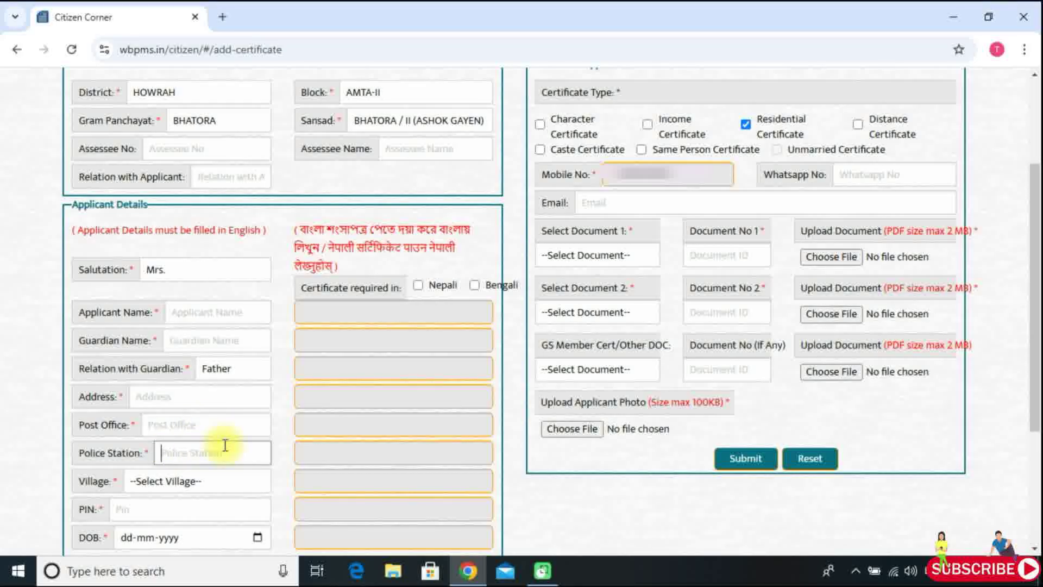
{"action": "scroll", "coordinate": [217, 438], "scroll_direction": "down", "scroll_amount": 1}
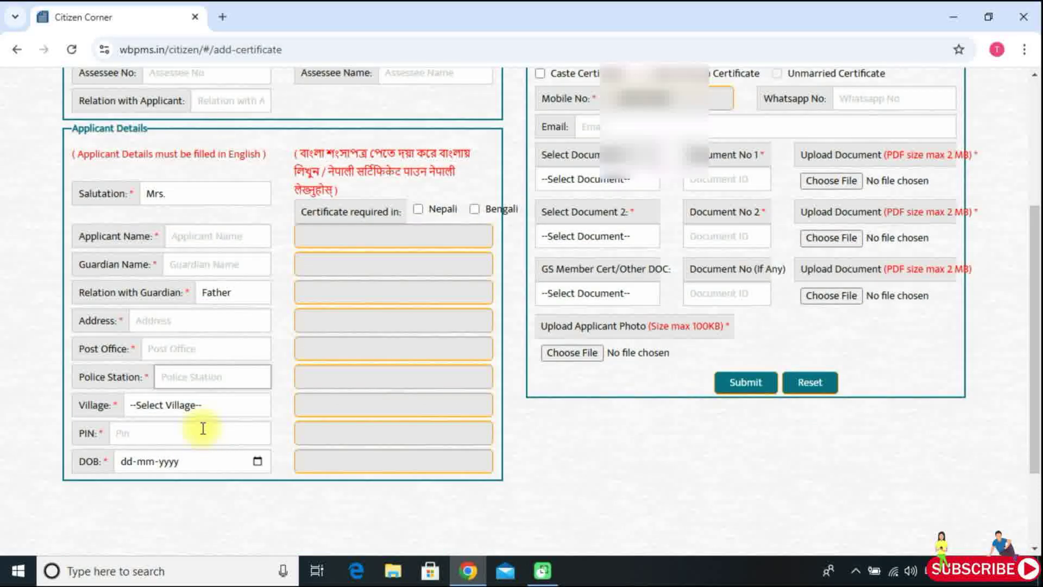
{"action": "left_click", "coordinate": [166, 405]}
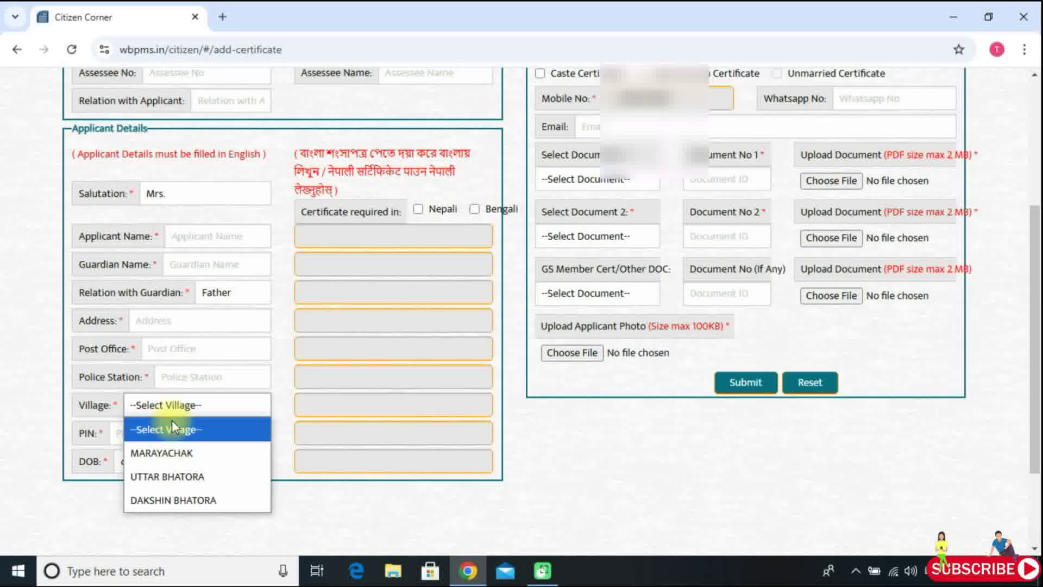
{"action": "left_click", "coordinate": [175, 406]}
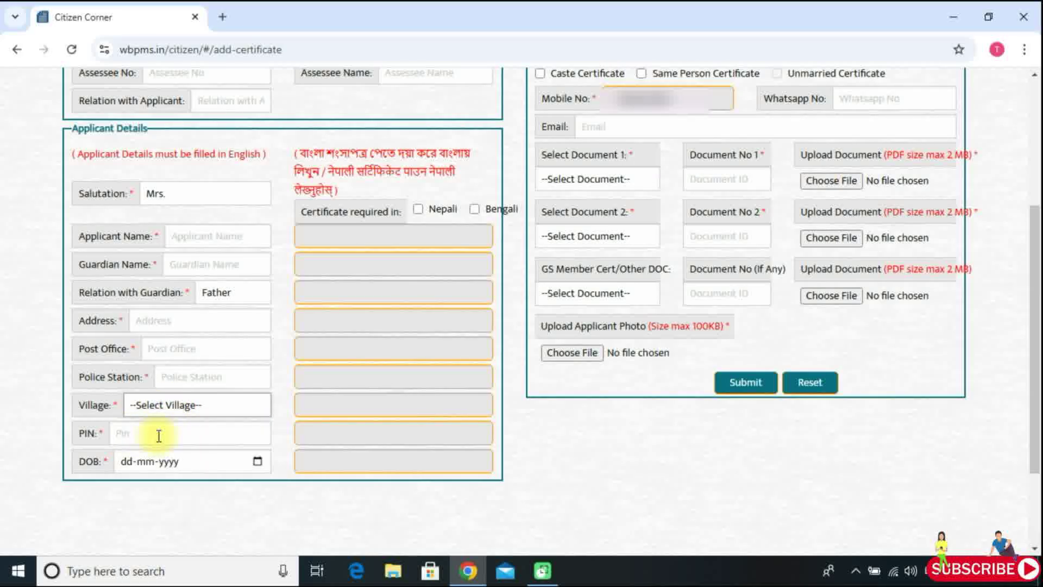
{"action": "left_click", "coordinate": [158, 435]}
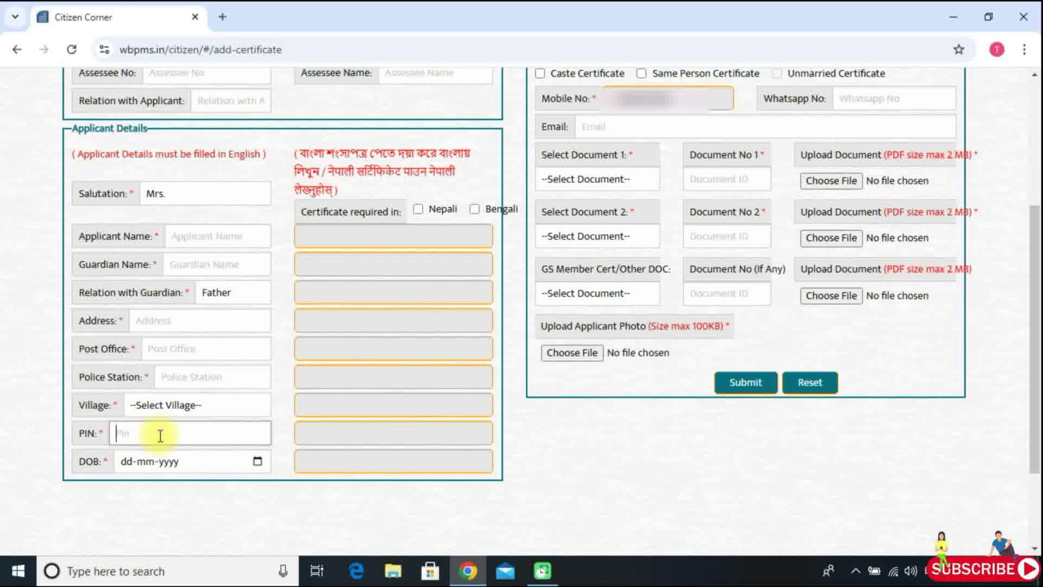
Step: Keep date of birth 22-02-2025 and also request the certificate in Bengali
{"action": "left_click", "coordinate": [257, 462]}
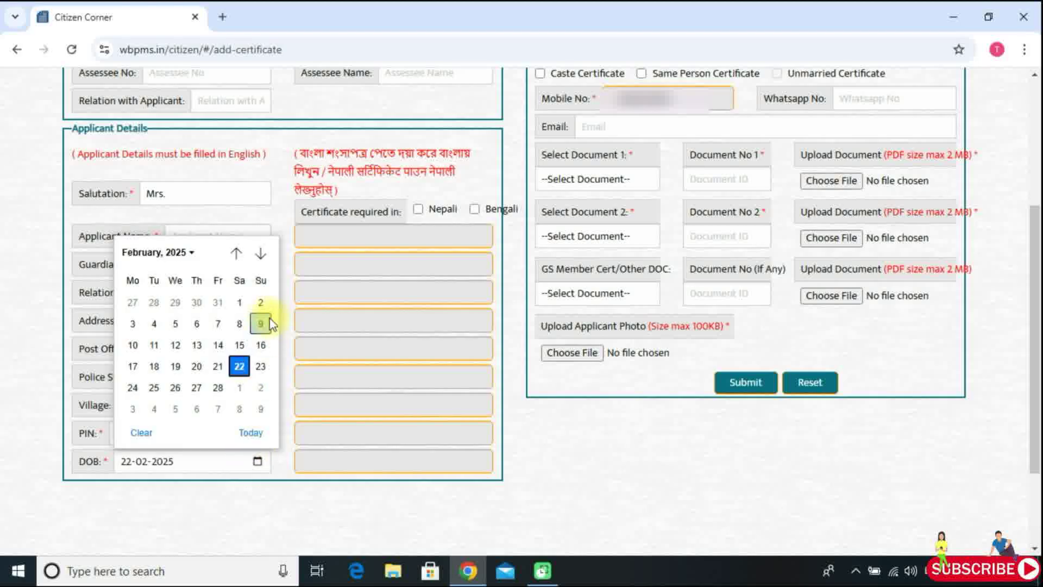
{"action": "left_click", "coordinate": [381, 190]}
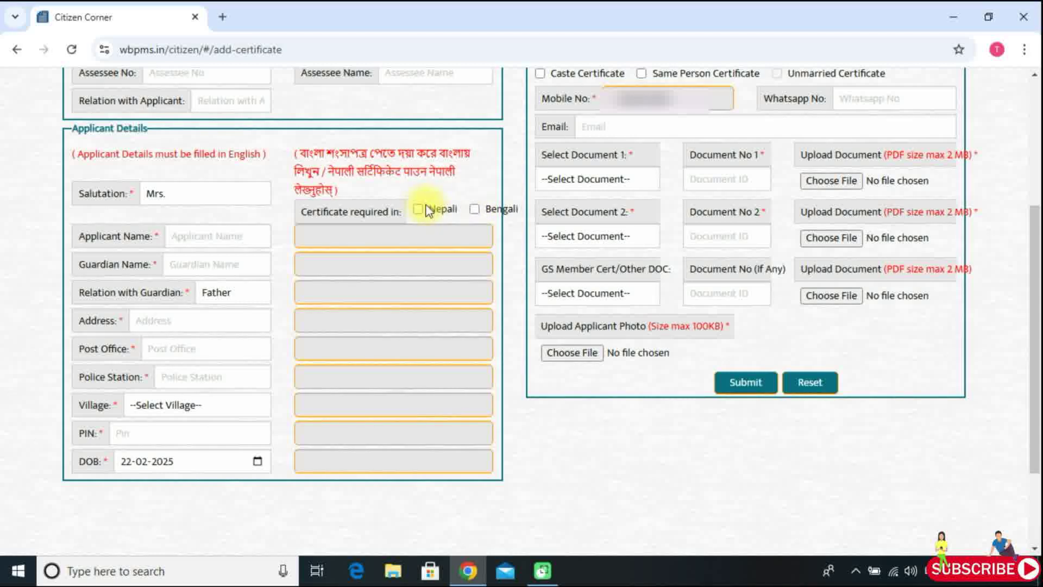
{"action": "left_click", "coordinate": [474, 209]}
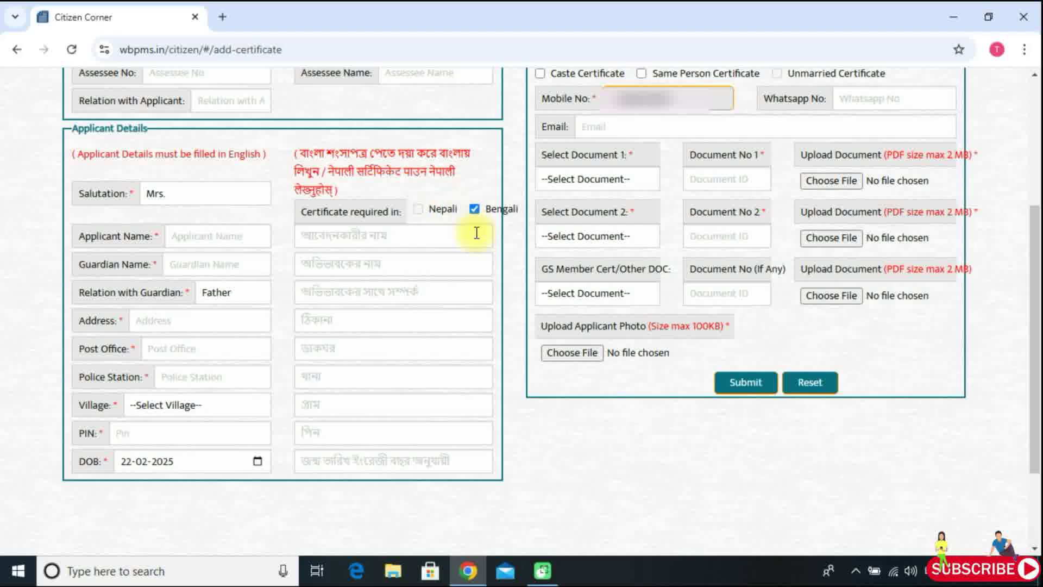
{"action": "scroll", "coordinate": [476, 233], "scroll_direction": "up", "scroll_amount": 1}
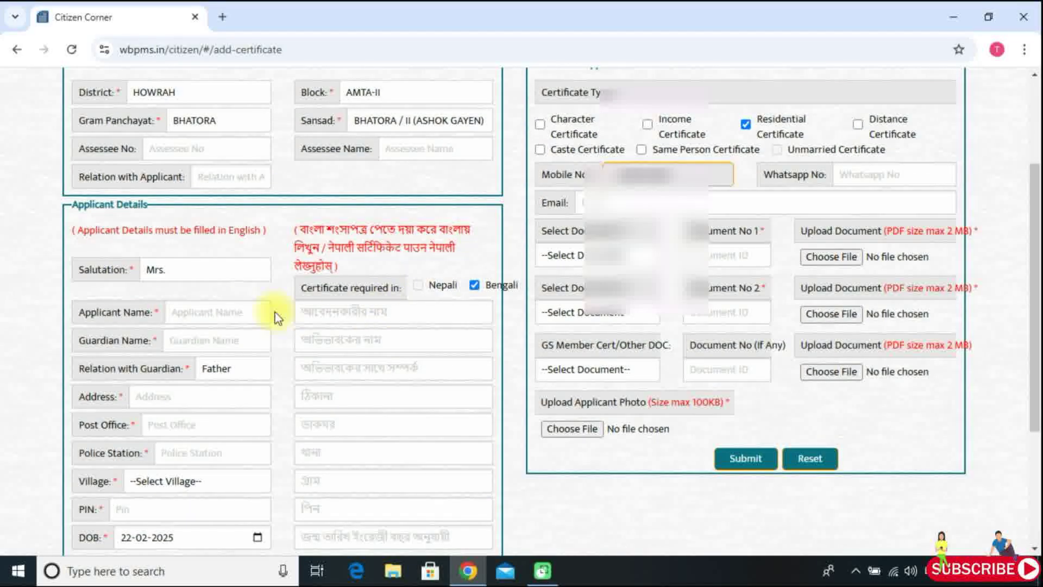
{"action": "scroll", "coordinate": [275, 303], "scroll_direction": "down", "scroll_amount": 1}
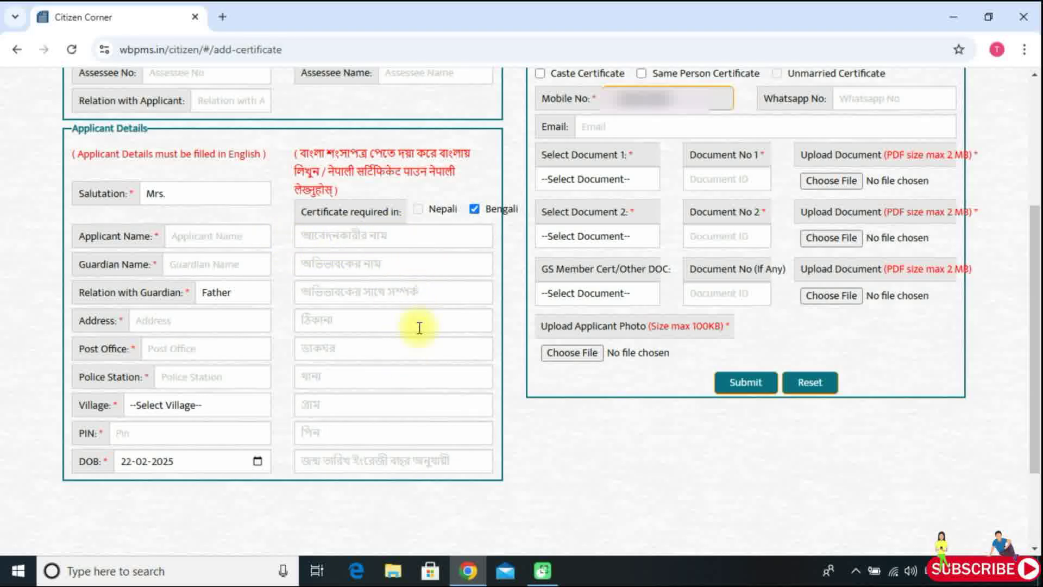
{"action": "scroll", "coordinate": [410, 423], "scroll_direction": "up", "scroll_amount": 4}
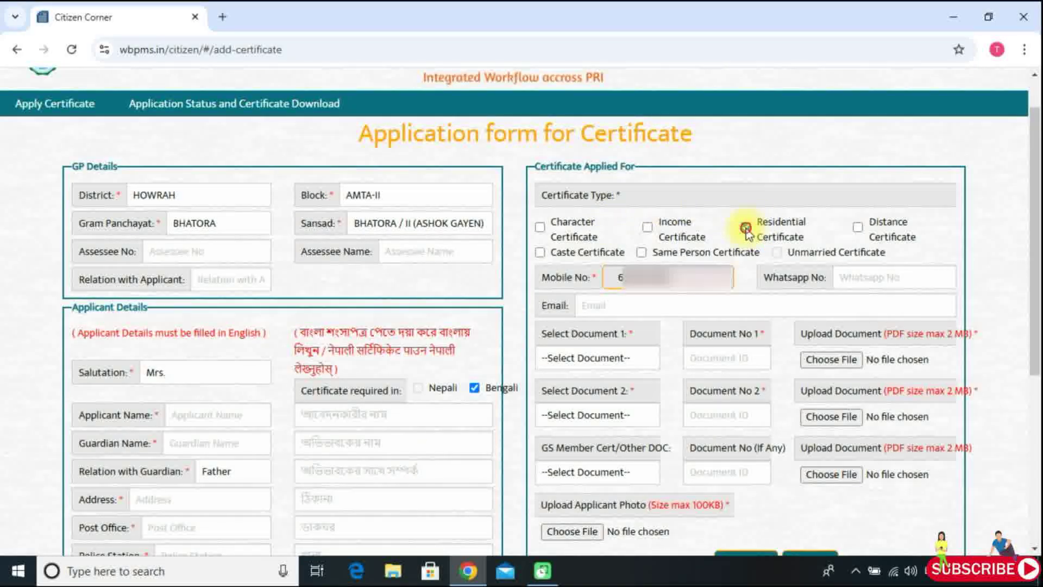
{"action": "left_click", "coordinate": [646, 229]}
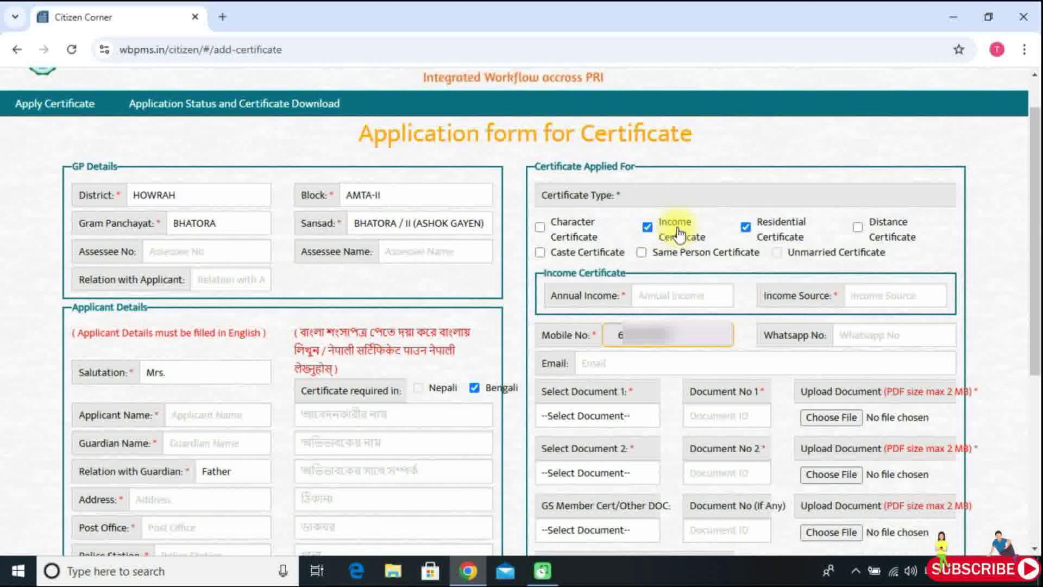
{"action": "left_click", "coordinate": [541, 231]}
{"action": "left_click", "coordinate": [540, 252]}
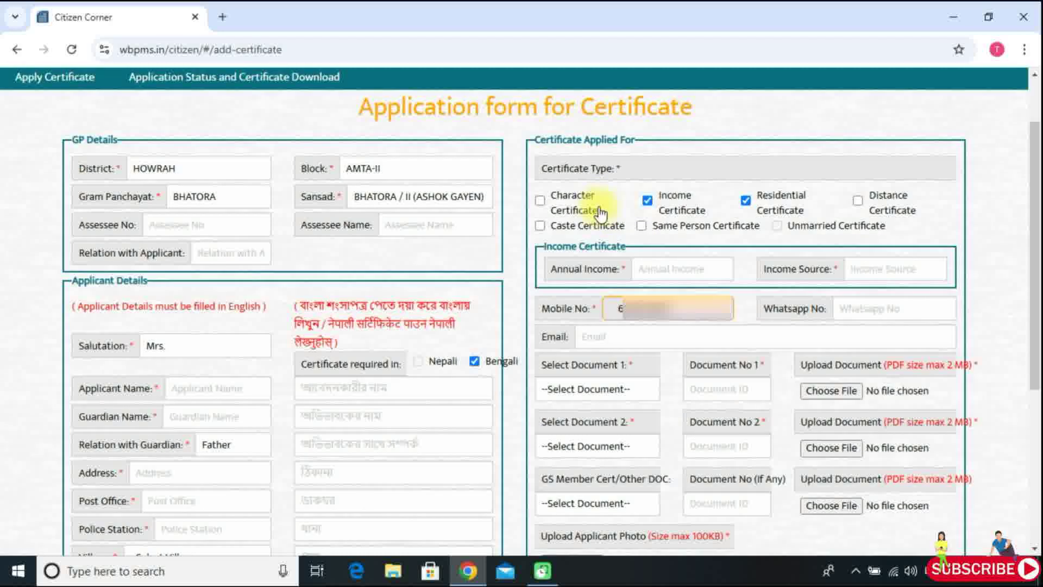
{"action": "left_click", "coordinate": [688, 270]}
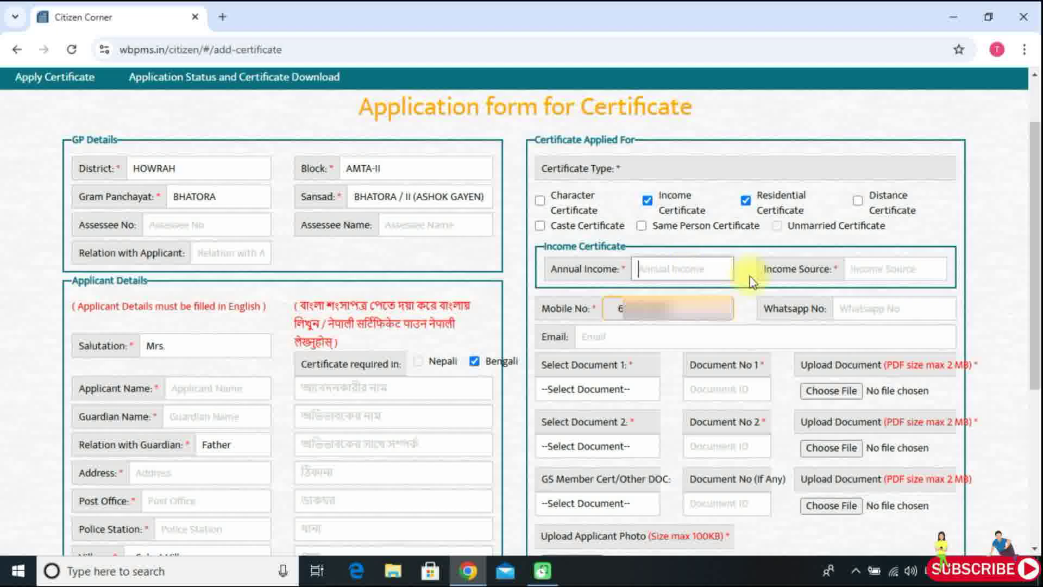
{"action": "left_click", "coordinate": [869, 274]}
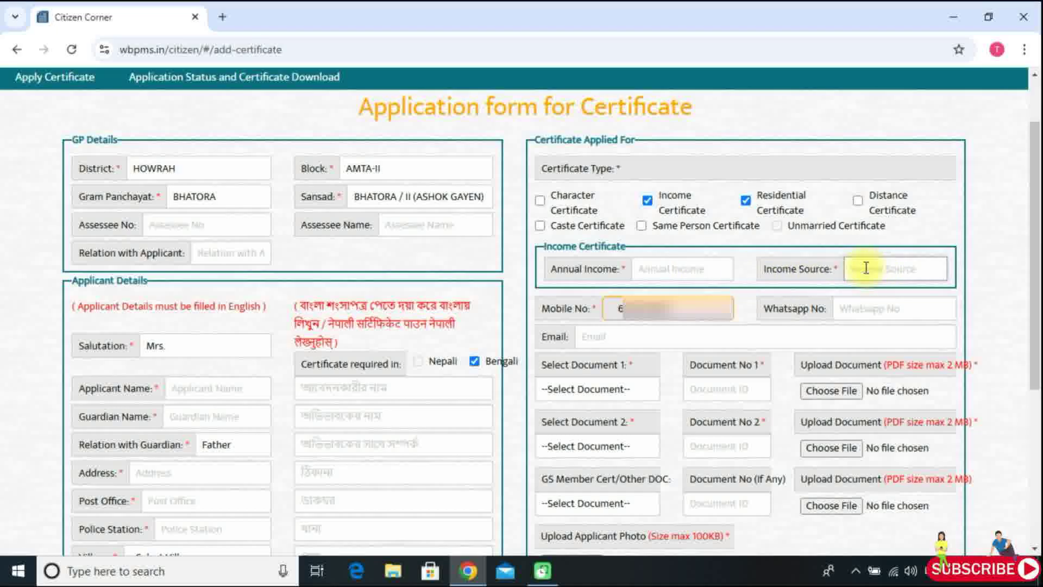
{"action": "left_click", "coordinate": [647, 201]}
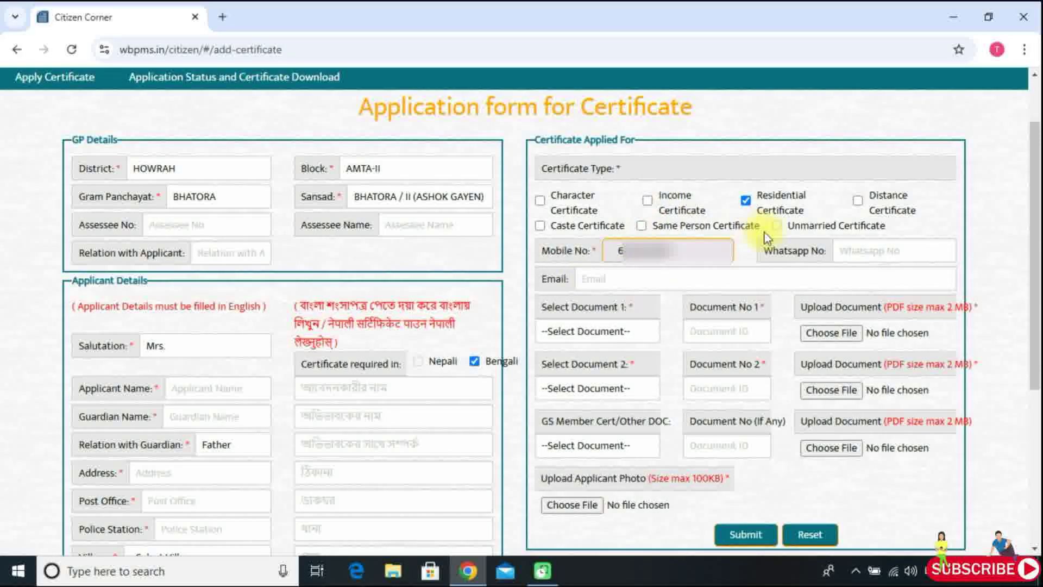
{"action": "left_click", "coordinate": [642, 226]}
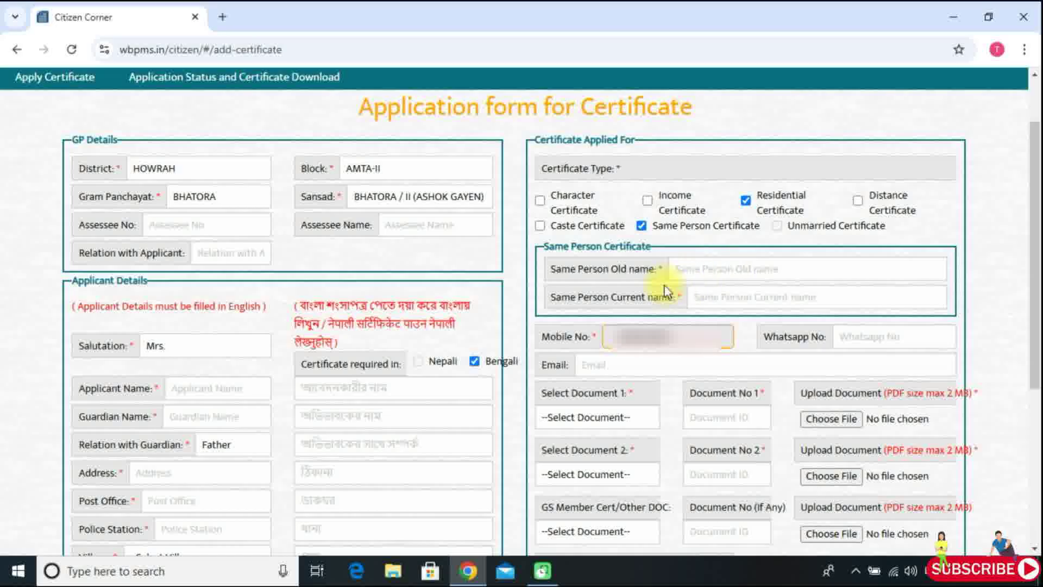
{"action": "left_click", "coordinate": [704, 300]}
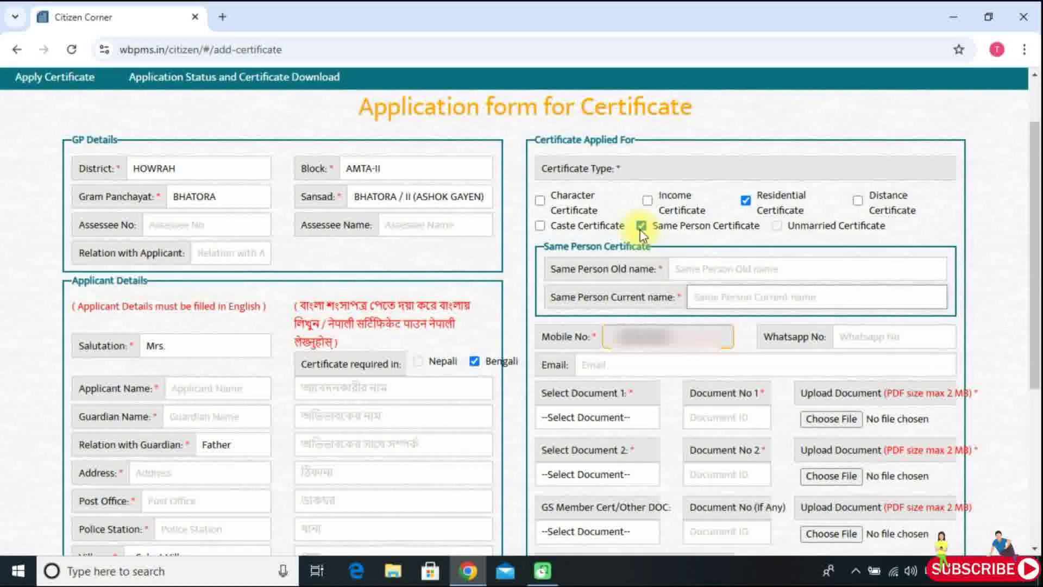
{"action": "left_click", "coordinate": [641, 227]}
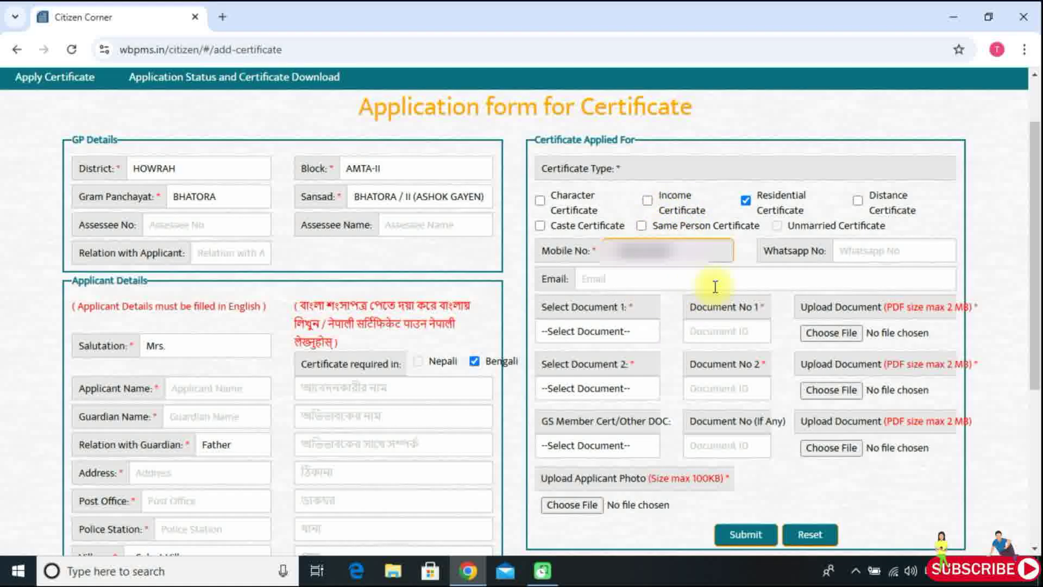
Step: Choose Aadhaar Card as document 1 and Voter ID Card as document 2
{"action": "left_click", "coordinate": [609, 333]}
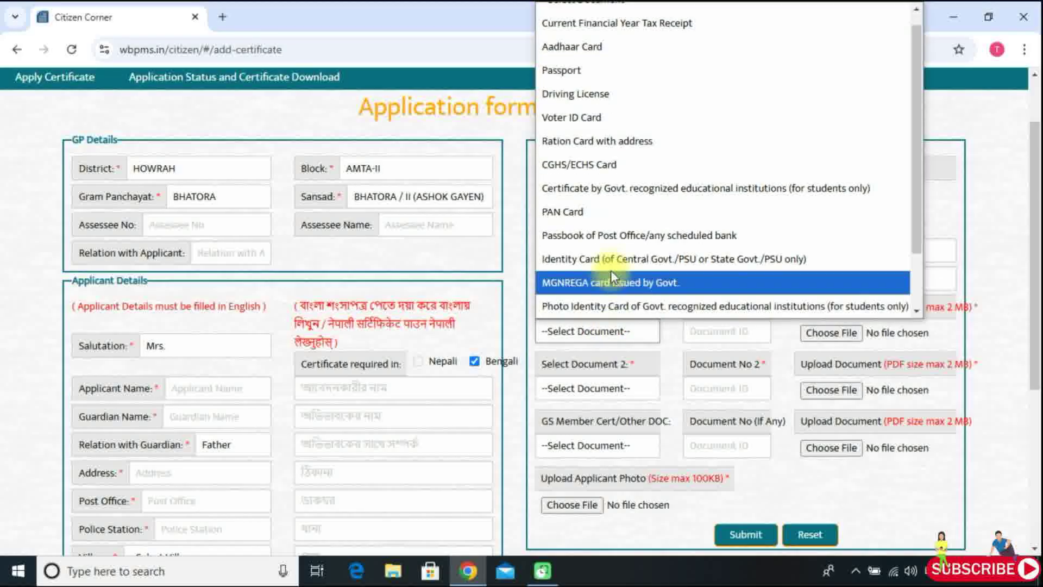
{"action": "left_click", "coordinate": [658, 49]}
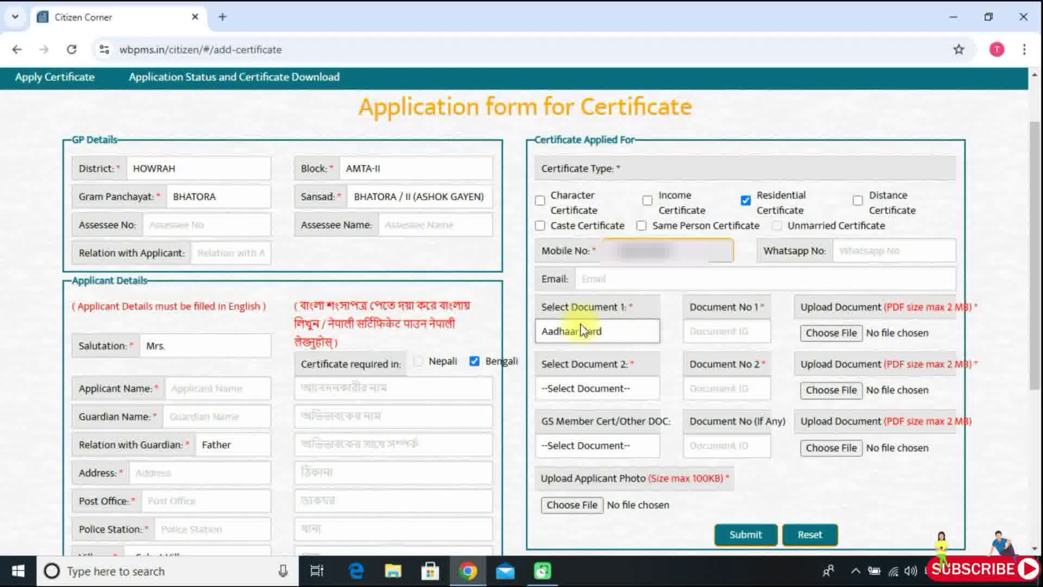
{"action": "left_click", "coordinate": [731, 330]}
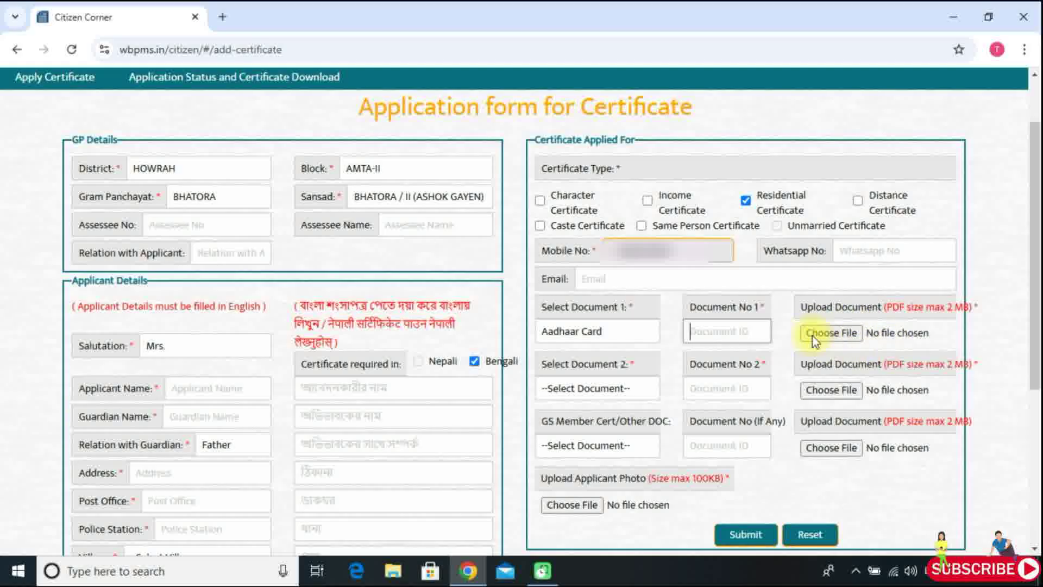
{"action": "left_click", "coordinate": [600, 389]}
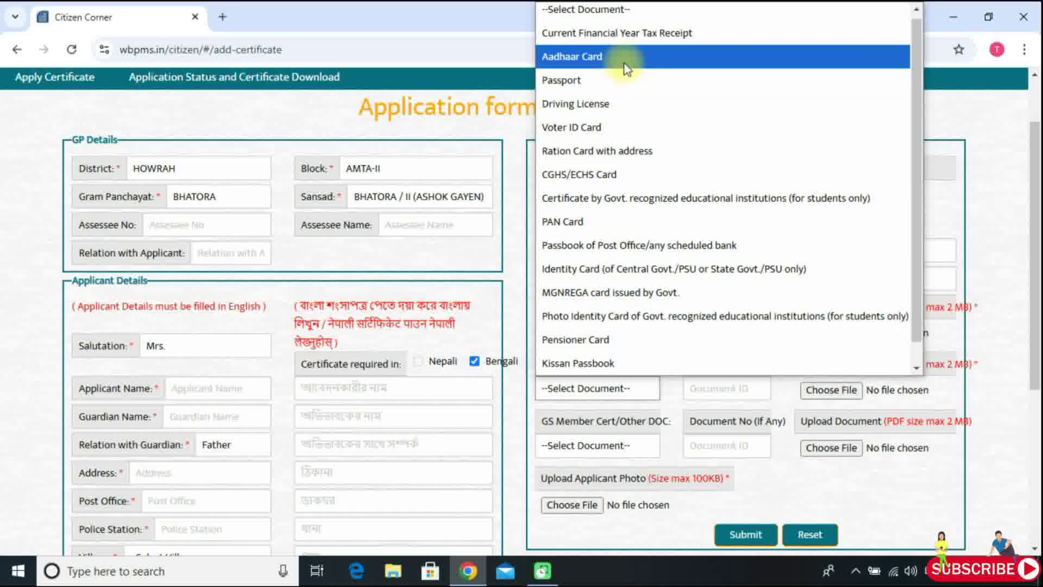
{"action": "left_click", "coordinate": [625, 127]}
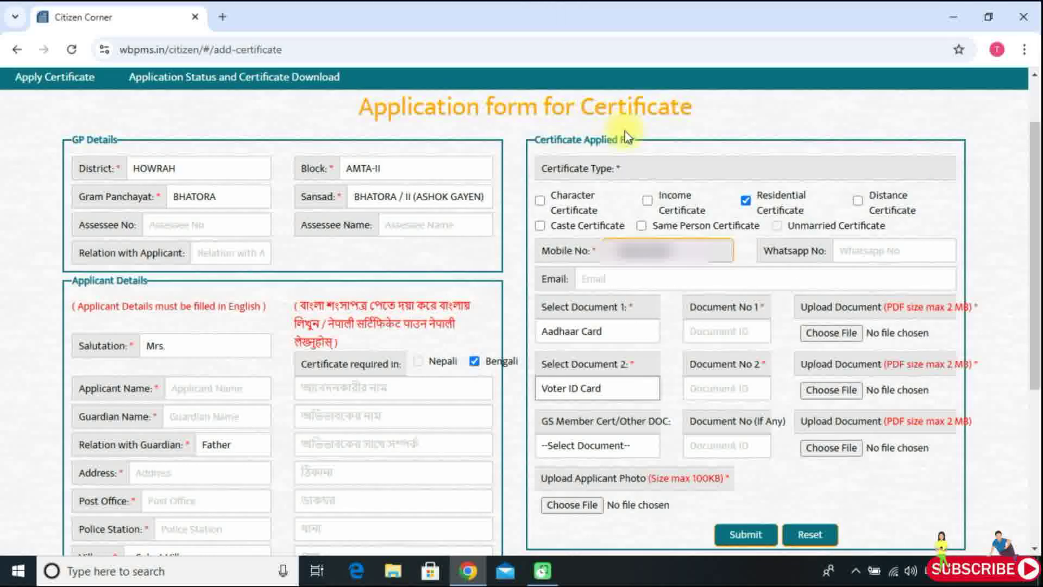
{"action": "left_click", "coordinate": [716, 389]}
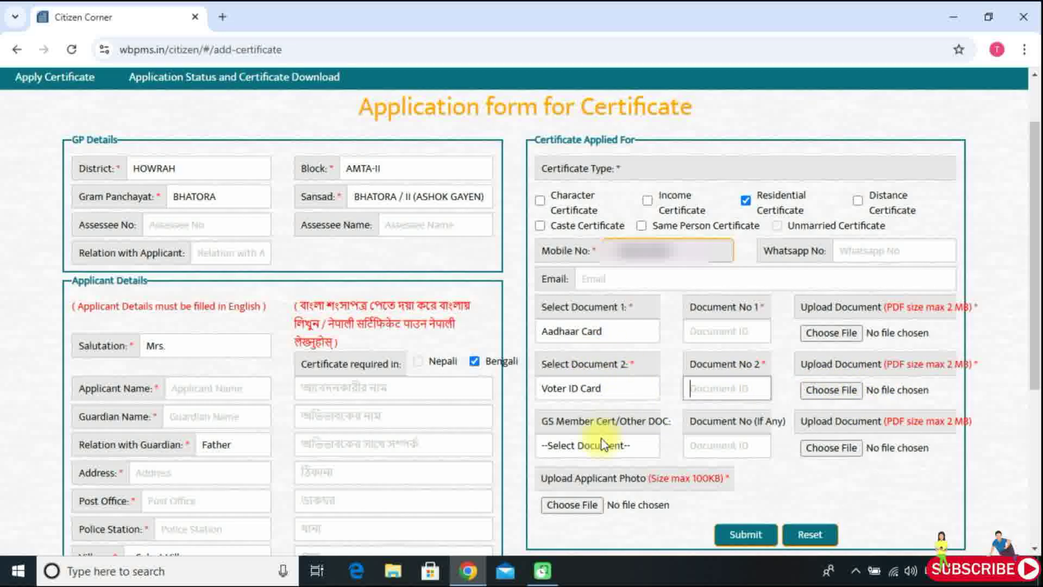
Step: Choose GS Member Certificate in the GS Member Cert/Other DOC field
{"action": "left_click", "coordinate": [590, 451]}
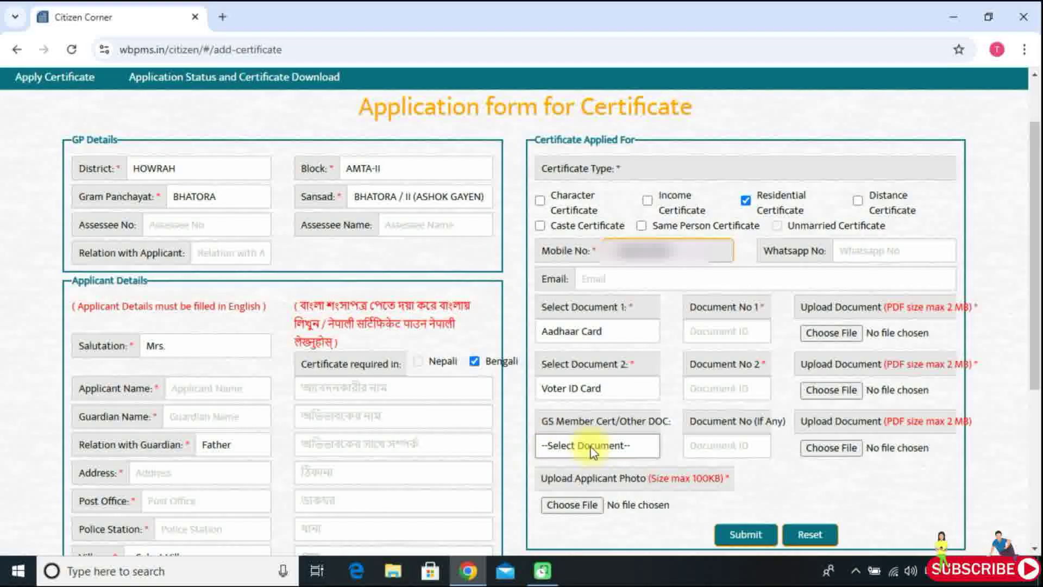
{"action": "left_click", "coordinate": [601, 447]}
{"action": "left_click", "coordinate": [589, 493]}
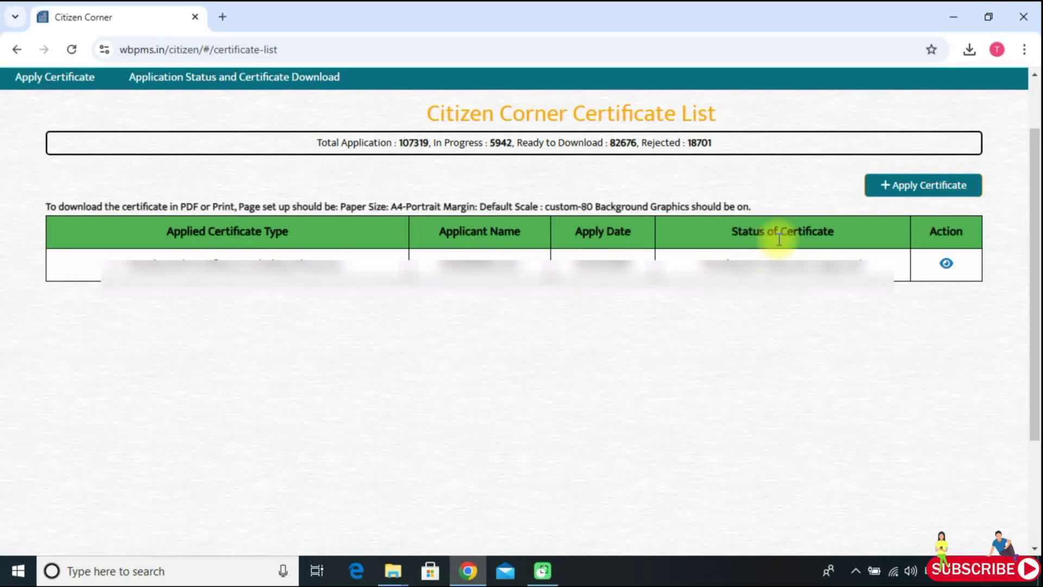
Step: Open the wbpms.in/citizen/ certificate home page in a new browser tab
{"action": "scroll", "coordinate": [782, 304], "scroll_direction": "up", "scroll_amount": 2}
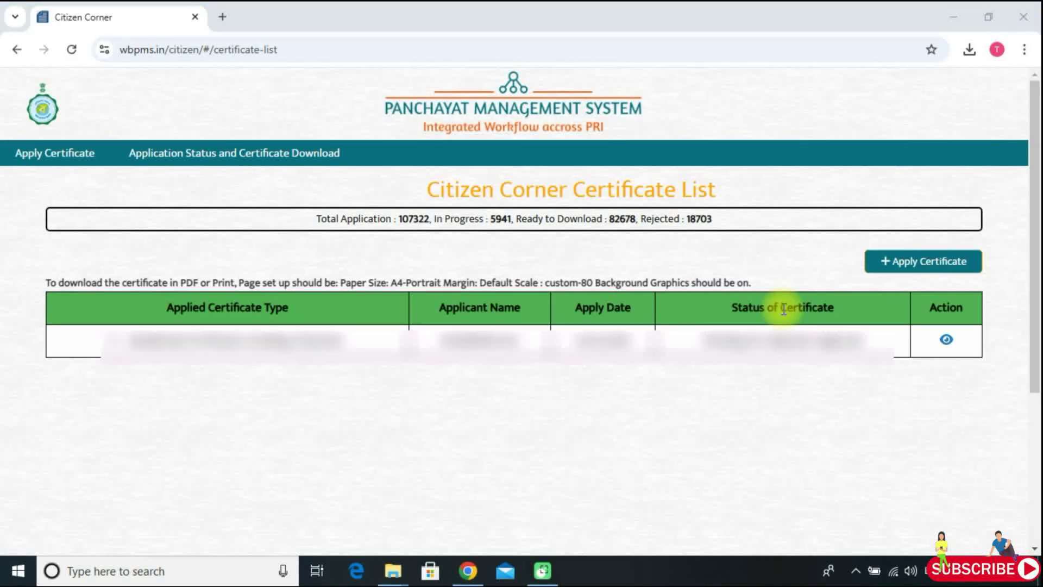
{"action": "left_click", "coordinate": [299, 22]}
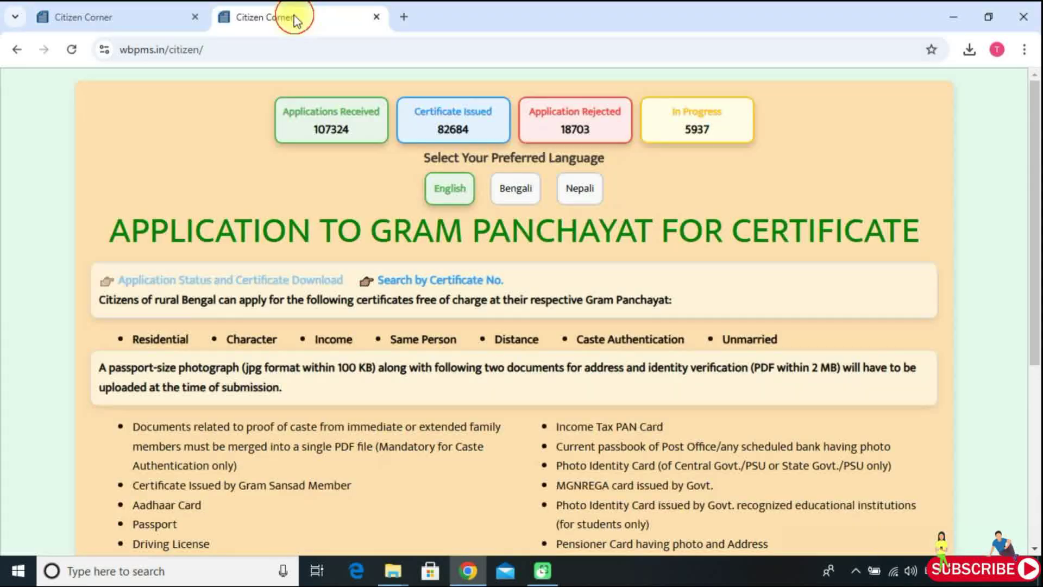
Step: Go to Check Your Application Status and paste the application ID into the search box
{"action": "left_click", "coordinate": [263, 284]}
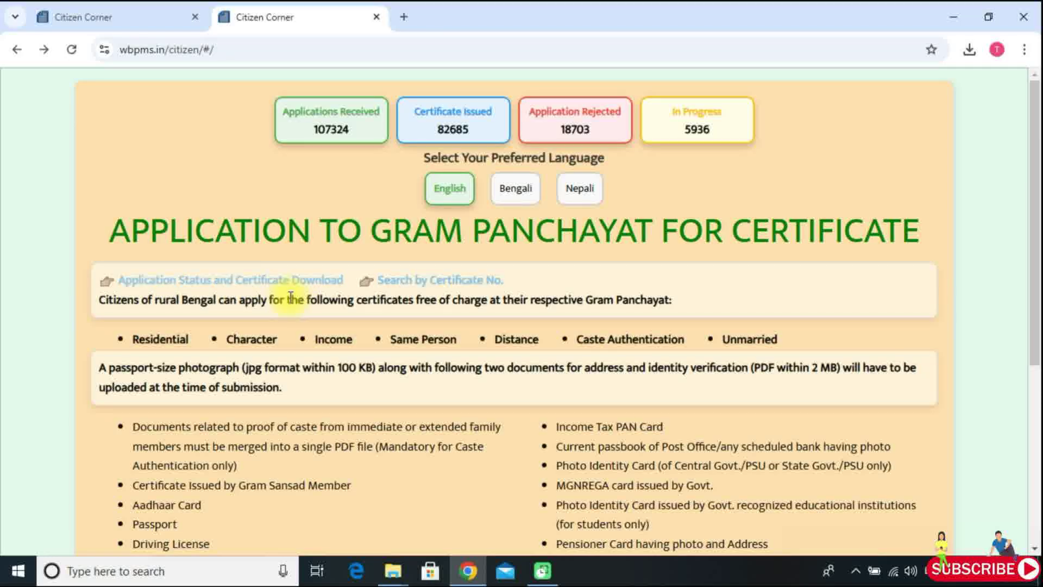
{"action": "scroll", "coordinate": [305, 294], "scroll_direction": "down", "scroll_amount": 4}
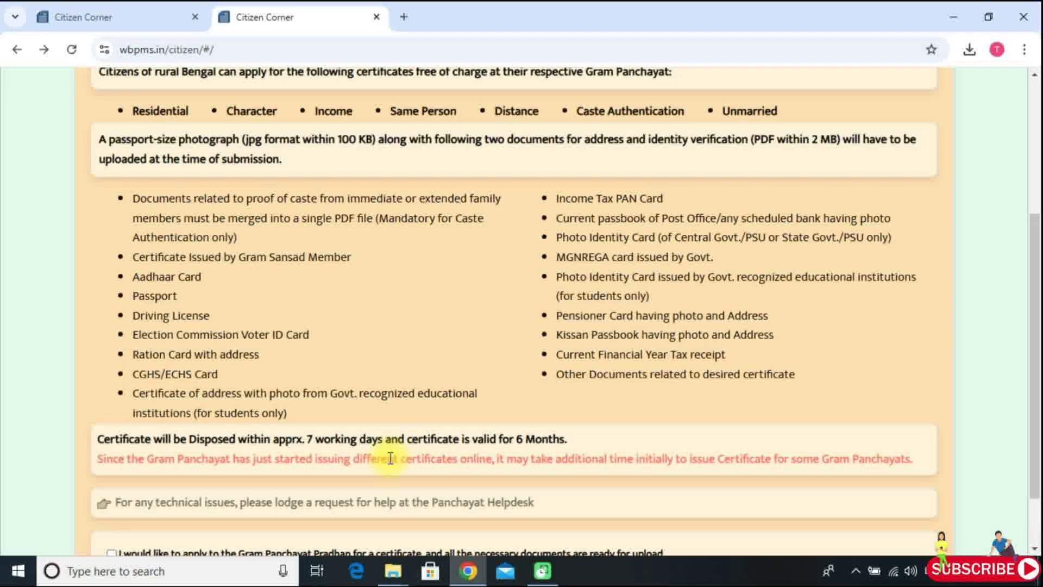
{"action": "scroll", "coordinate": [380, 435], "scroll_direction": "up", "scroll_amount": 4}
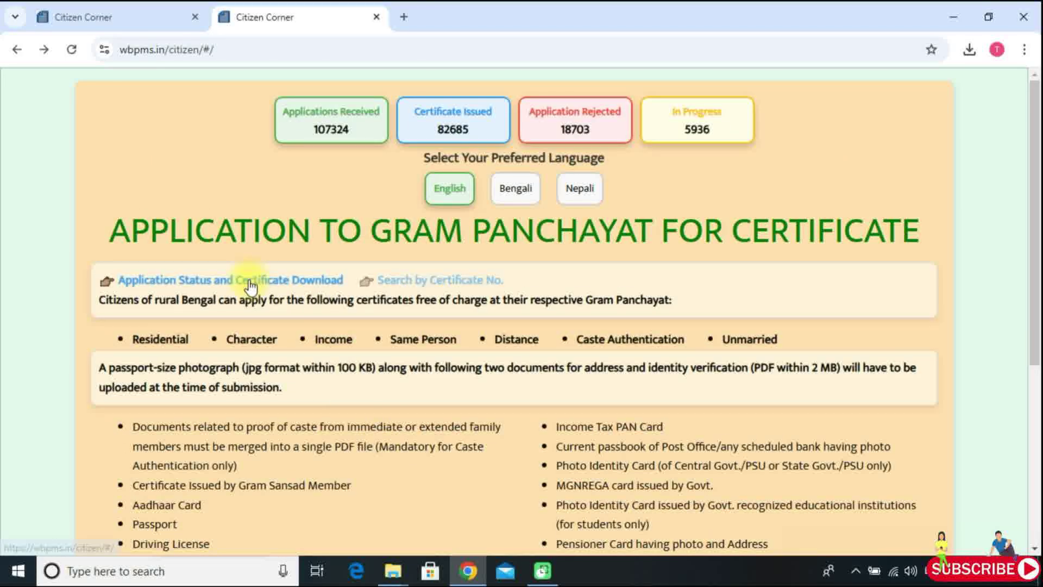
{"action": "left_click", "coordinate": [249, 279]}
{"action": "left_click", "coordinate": [404, 152]}
{"action": "key", "text": "ctrl+v"}
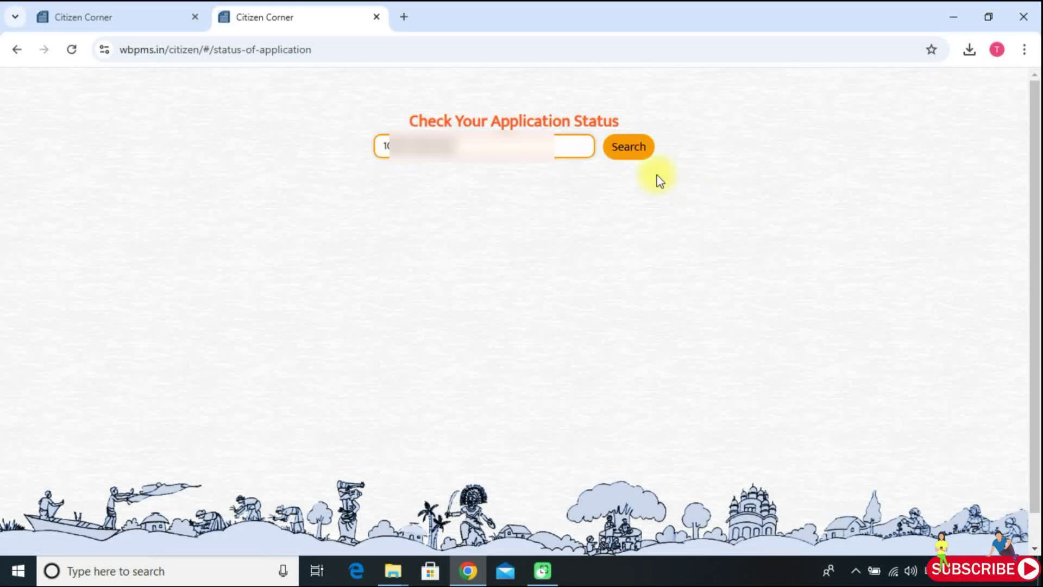
Step: Search the pasted application ID to show its status and location card
{"action": "left_click", "coordinate": [628, 149]}
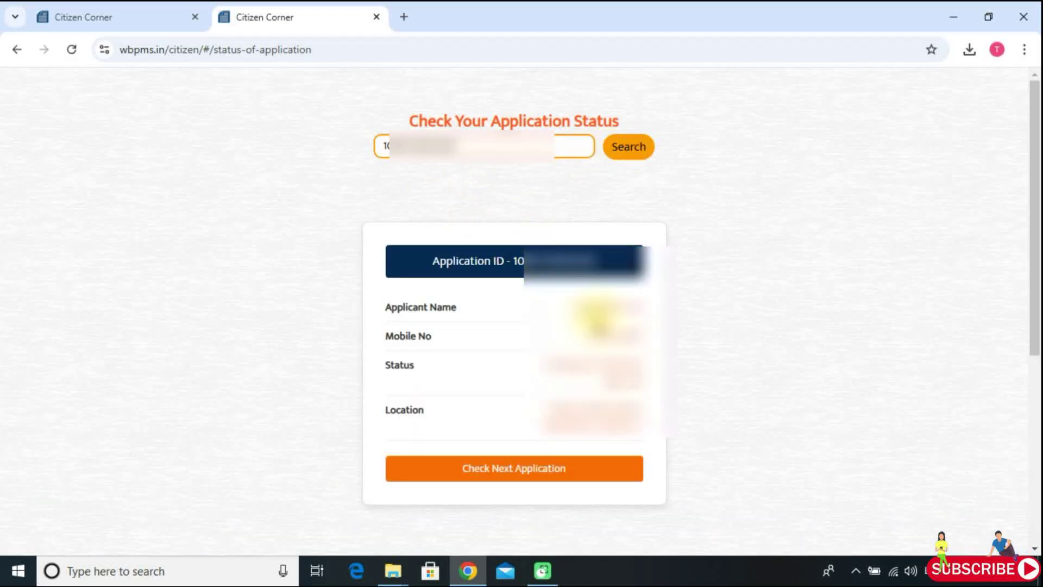